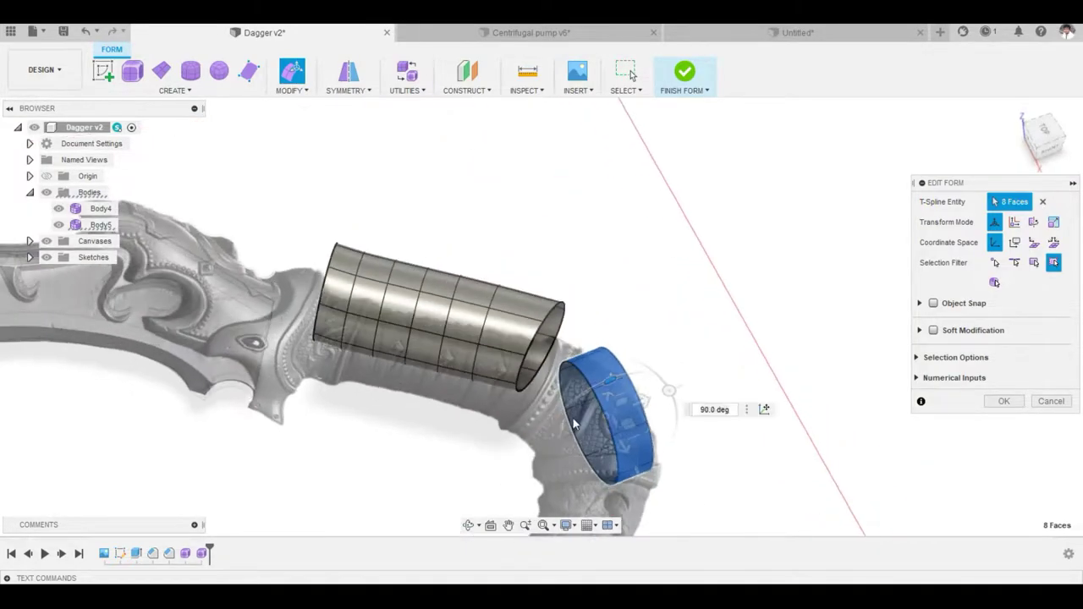
From the top view, tilt and shift the tube's end edges along the pommel curve
click(1046, 136)
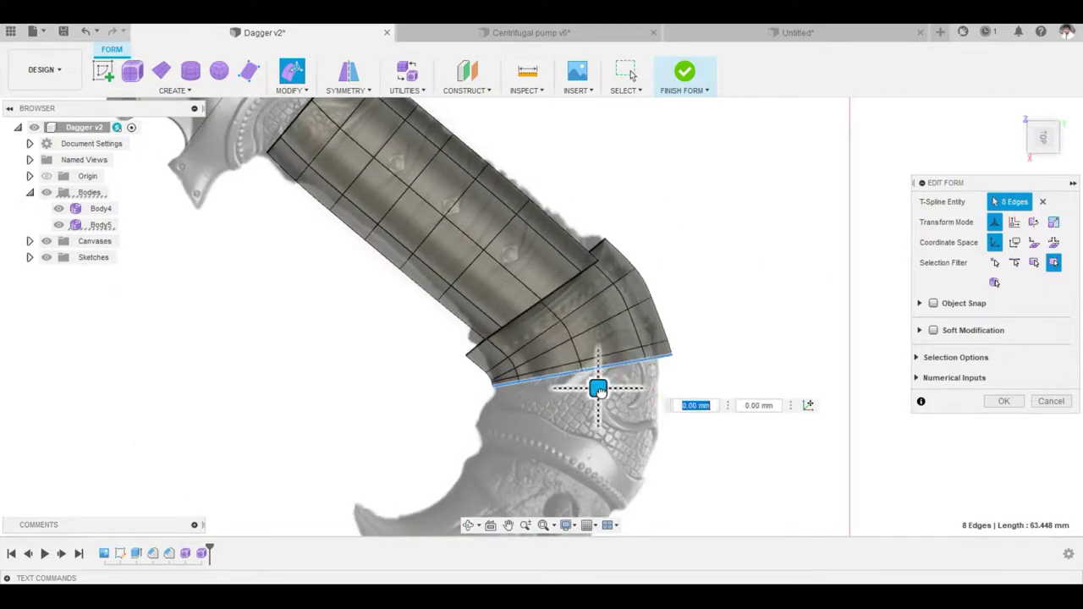
drag(614, 414, 652, 404)
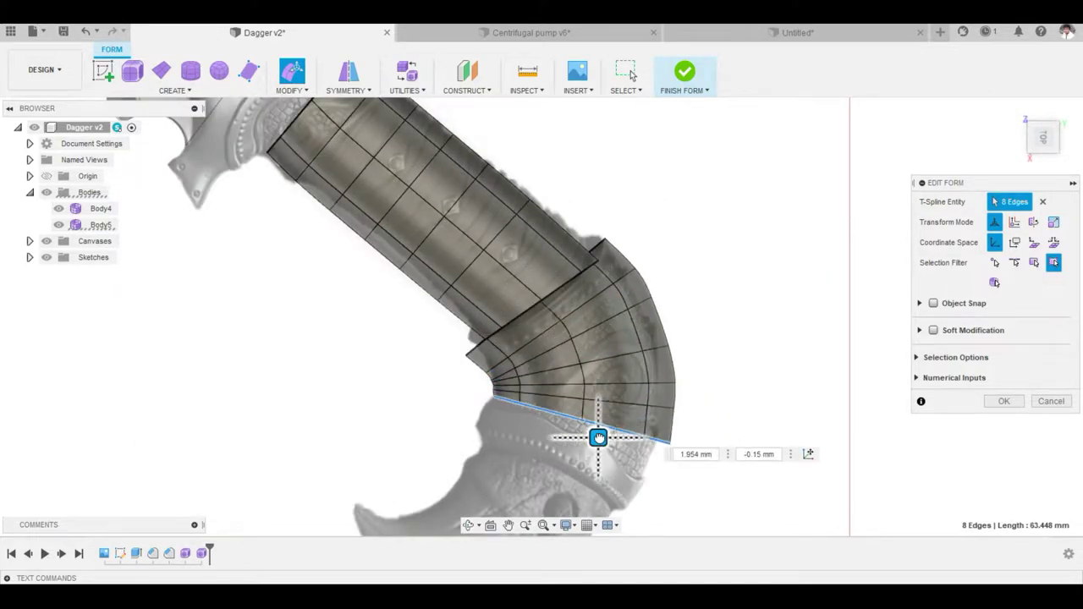
drag(584, 458, 579, 428)
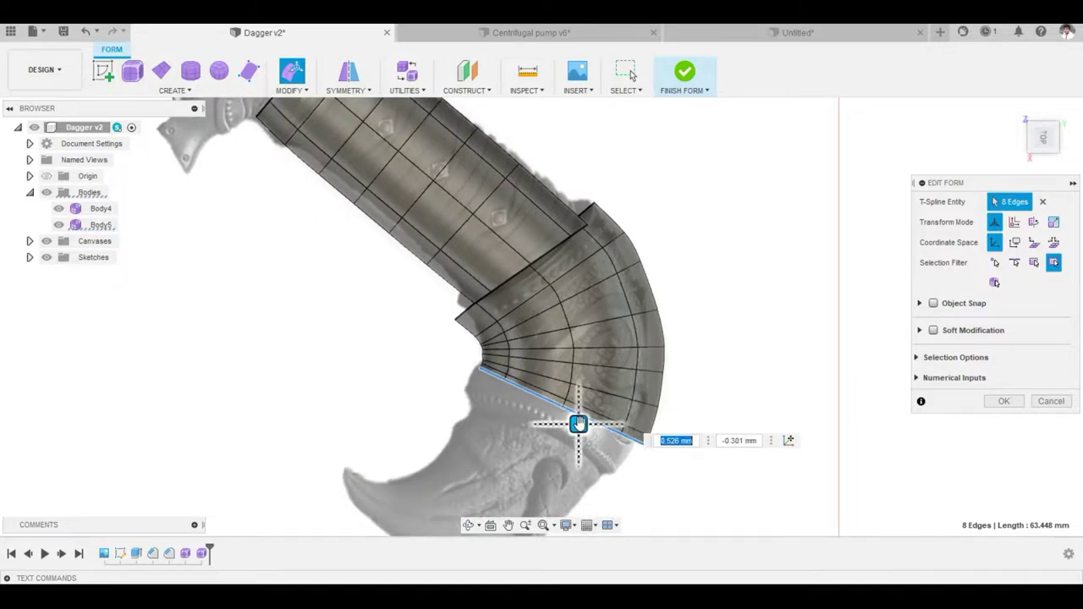
shift+middle_drag(578, 424, 573, 332)
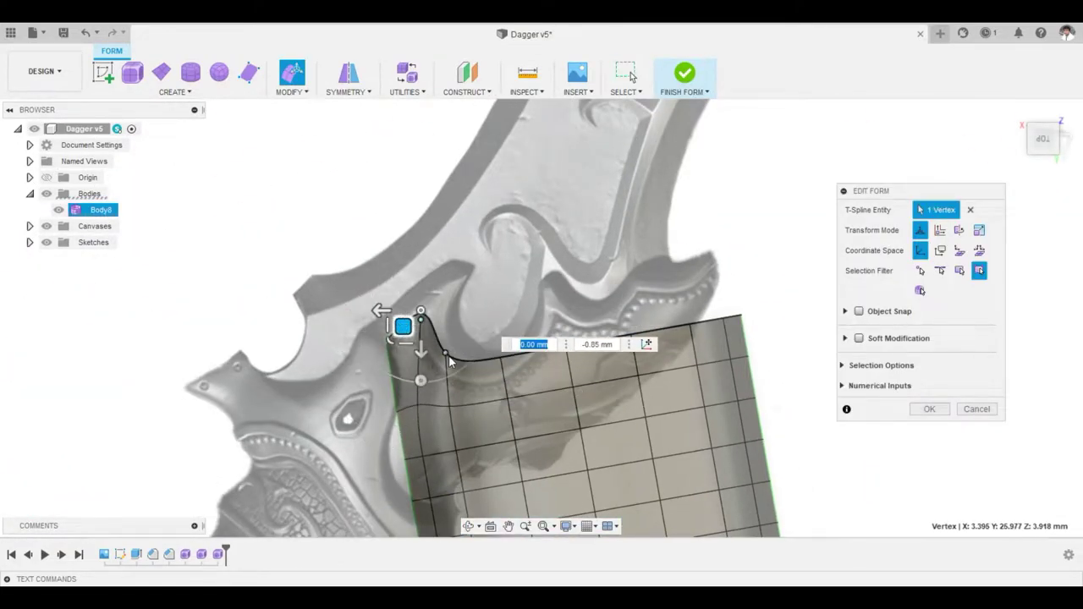
Drag the guard surface's corner and end vertices onto the crossguard outline
drag(480, 401, 539, 317)
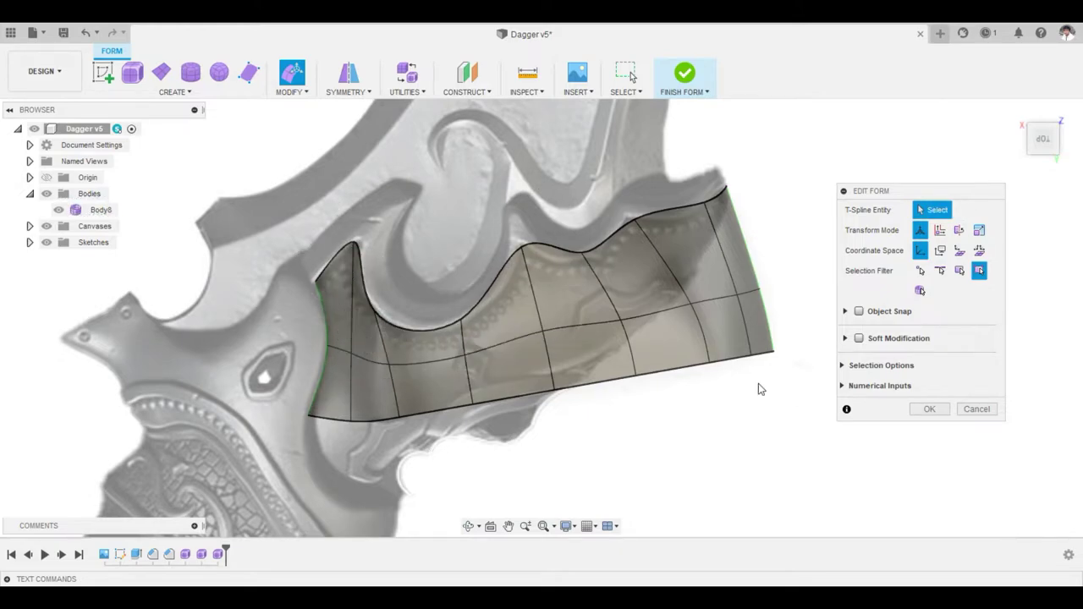
click(736, 343)
drag(697, 349, 693, 333)
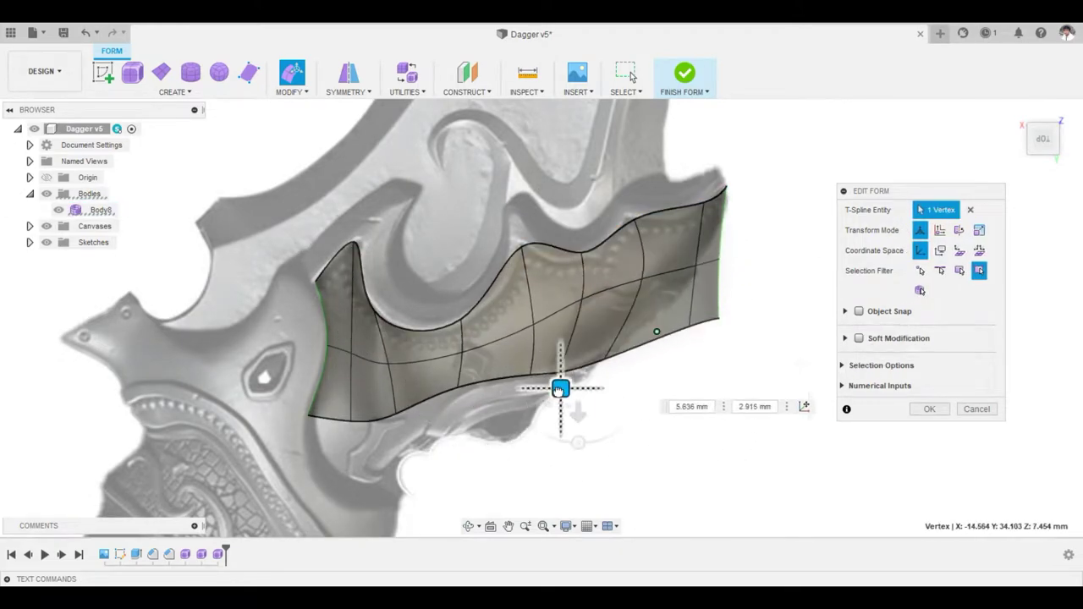
shift+middle_drag(642, 320, 464, 448)
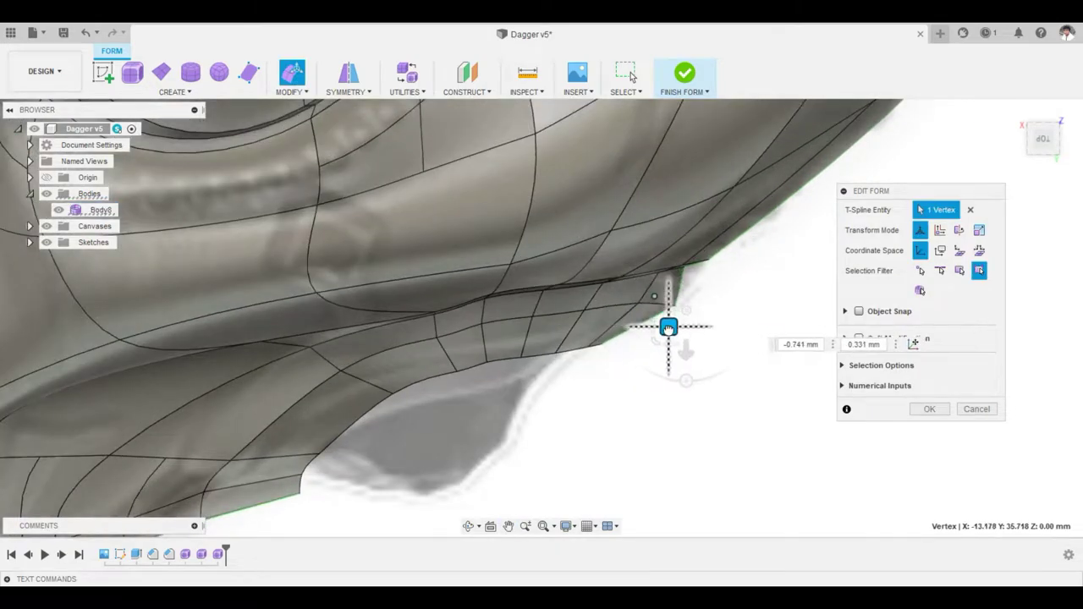
mouse_move(612, 315)
shift+middle_down()
mouse_move(1049, 158)
mouse_move(564, 304)
shift+middle_up()
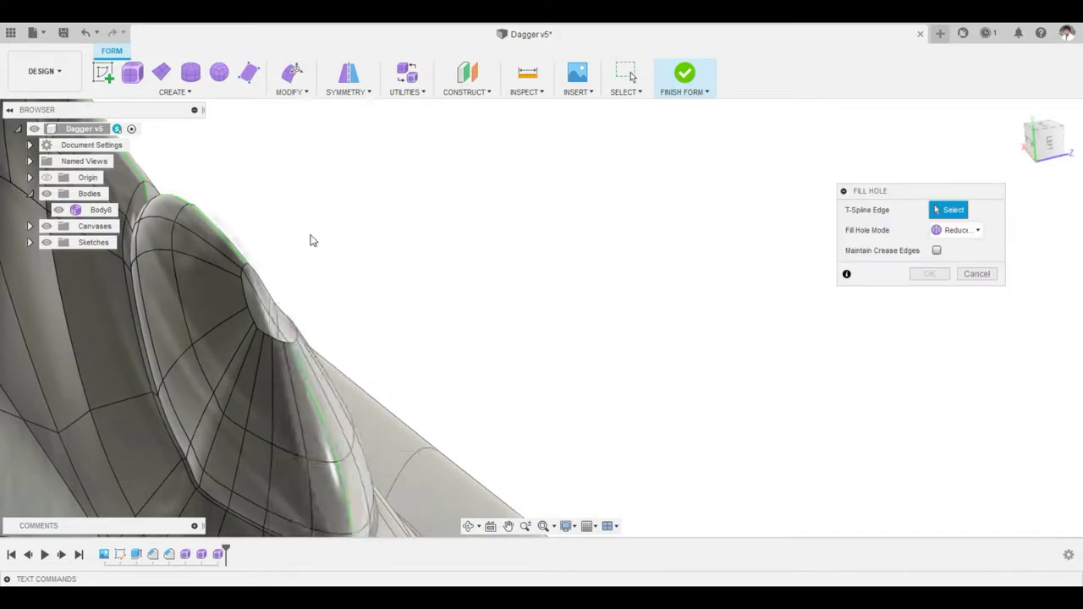
Fill the open hole in the guard surface's edge
click(339, 303)
click(955, 228)
click(960, 278)
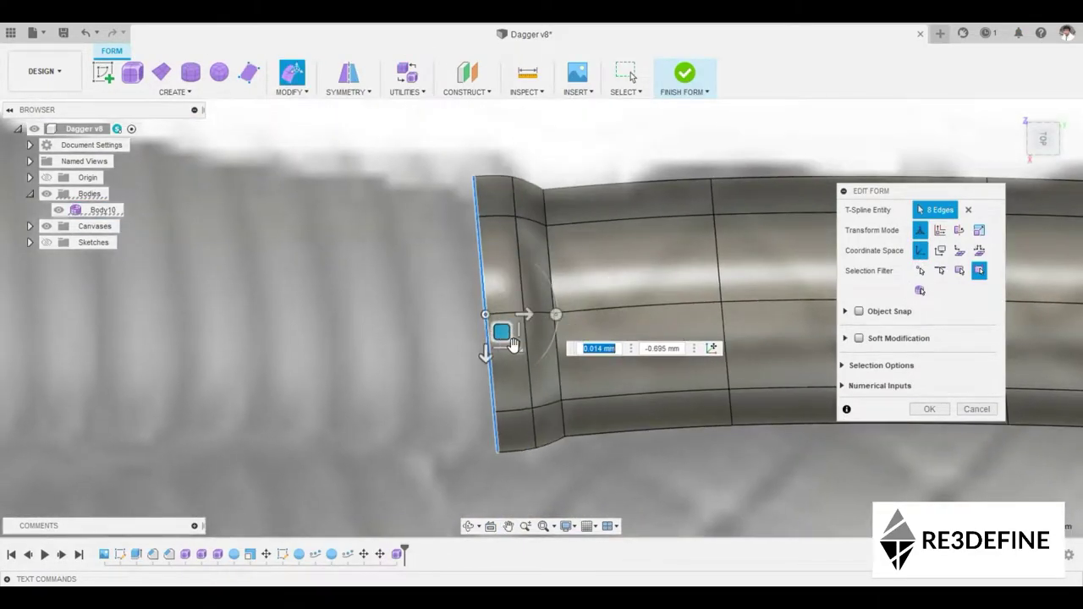
Shape the tassel tube end into ridged bands, then tilt and widen its end ring into a flare
mouse_move(513, 345)
mouse_down()
mouse_move(537, 357)
mouse_move(580, 354)
mouse_move(473, 363)
mouse_move(461, 348)
mouse_up()
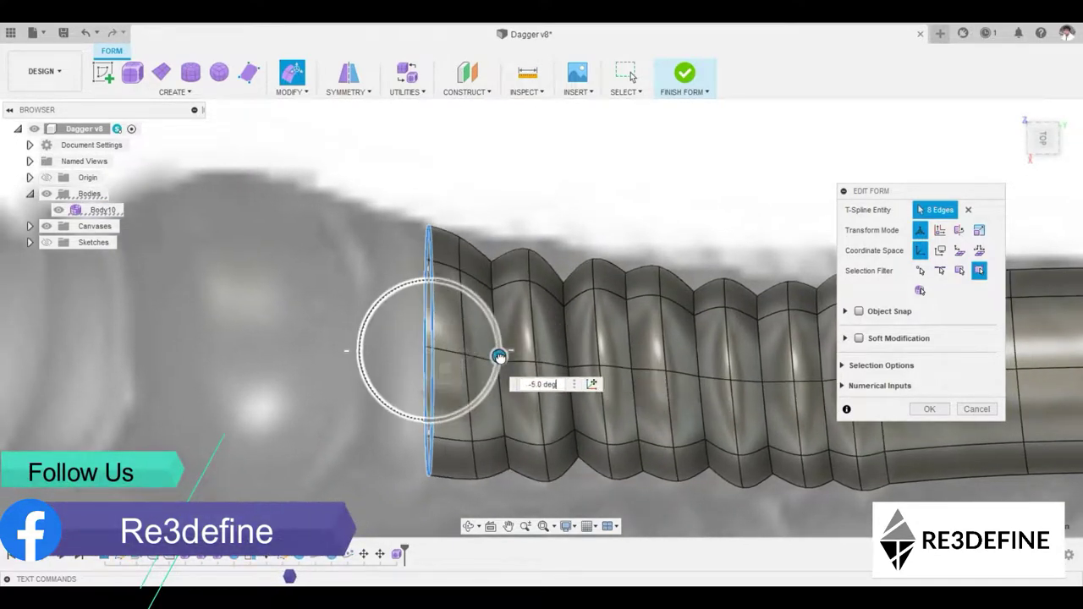
middle_drag(500, 356, 536, 399)
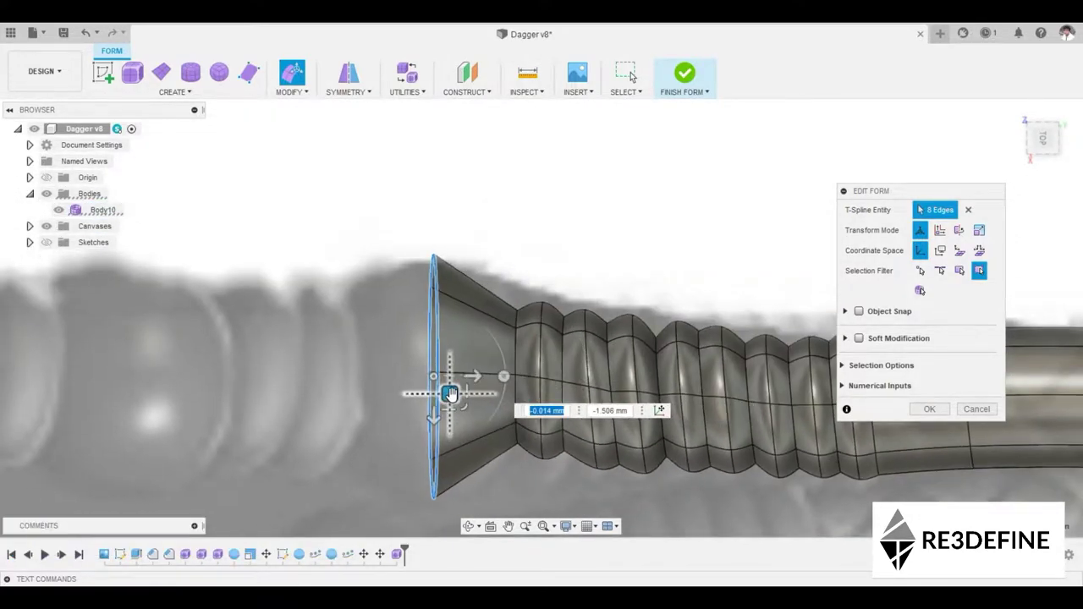
drag(447, 378, 468, 390)
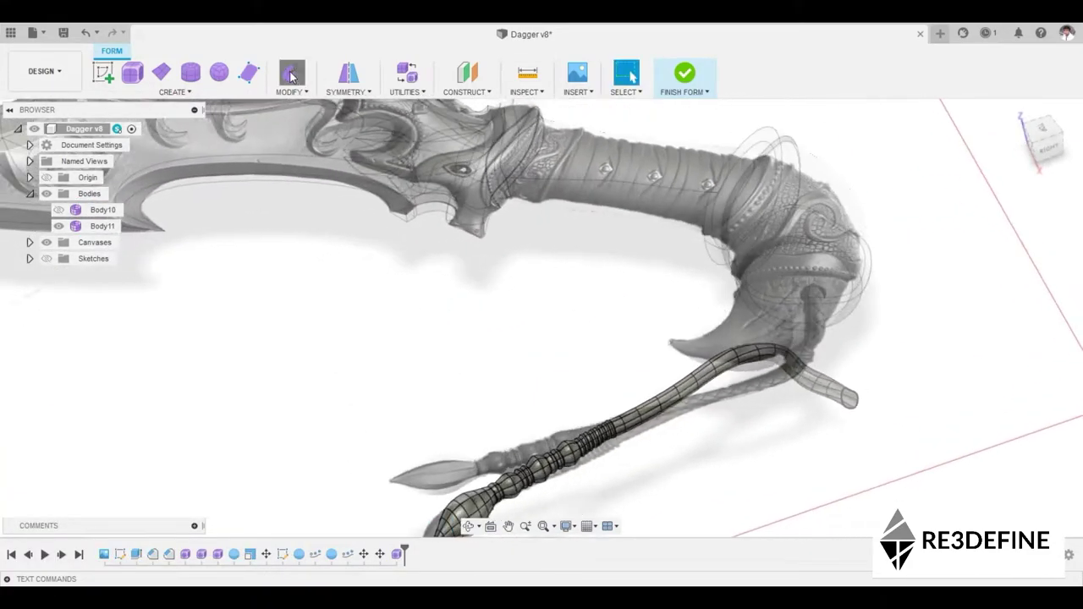
With Soft Modification on, move the second tube's end edges and vertices to curl it beside the first
drag(498, 300, 767, 468)
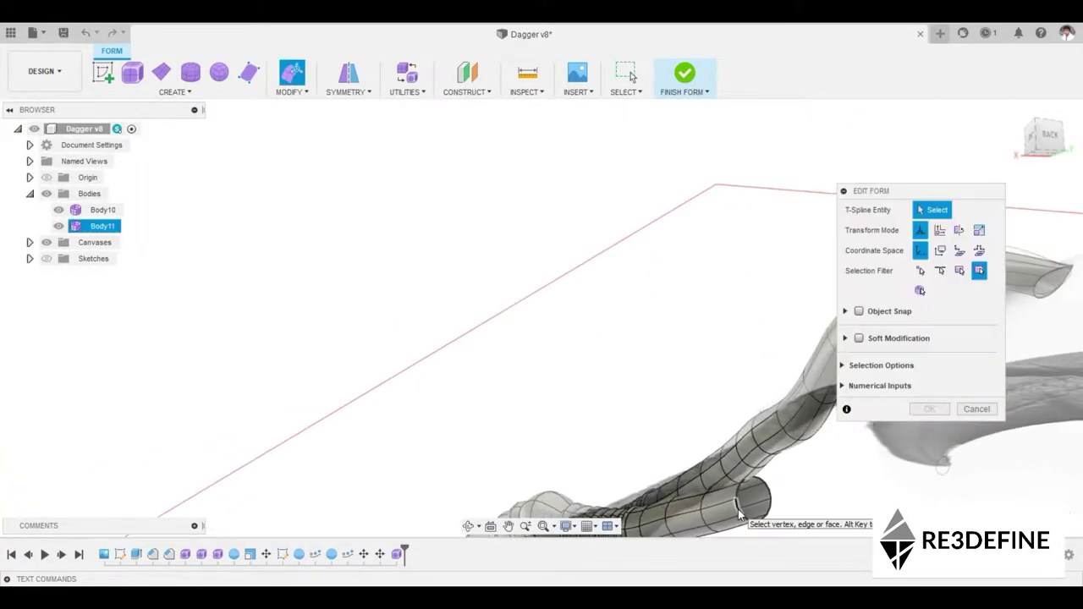
click(859, 338)
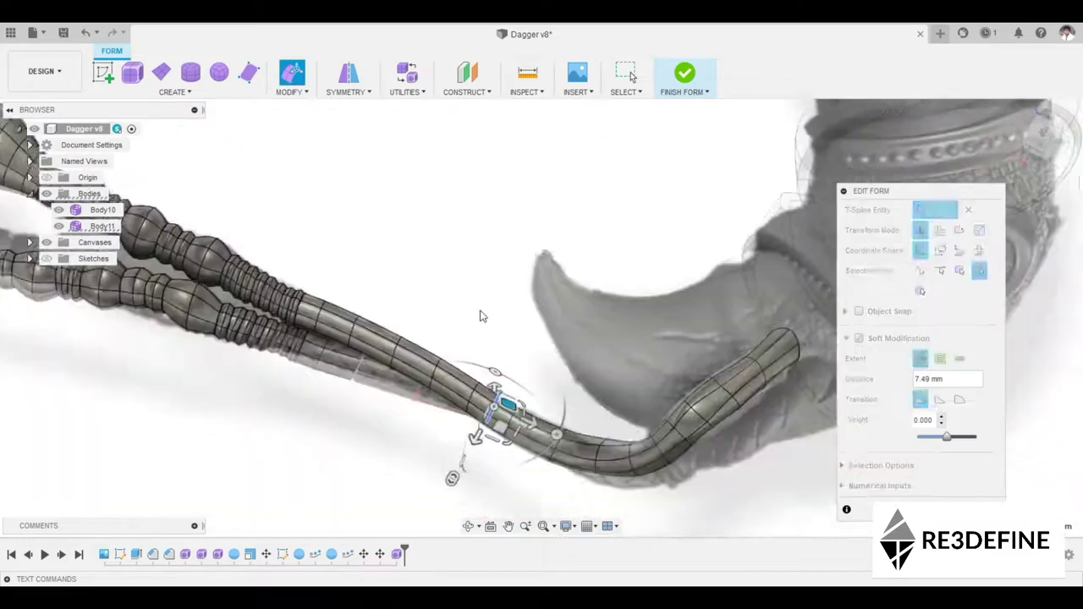
drag(566, 407, 572, 413)
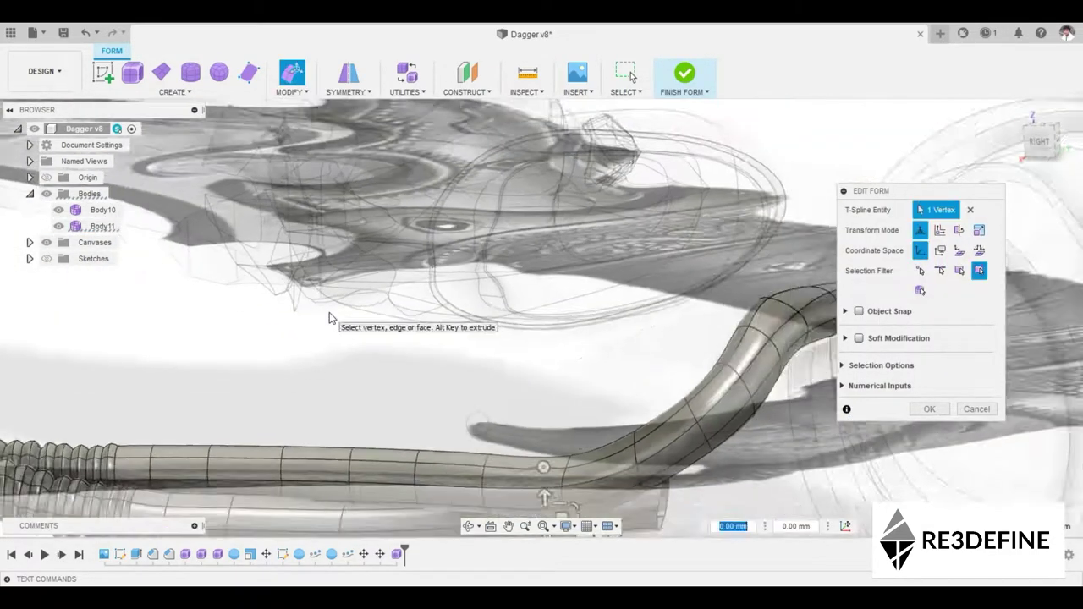
mouse_move(583, 415)
middle_down()
mouse_move(418, 328)
mouse_move(389, 413)
middle_up()
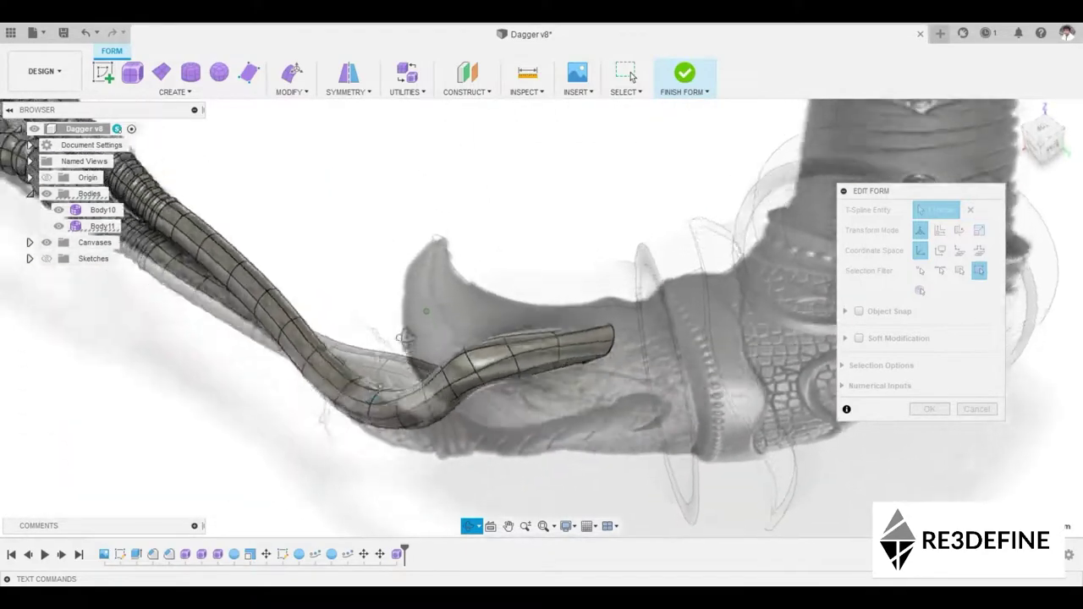
drag(389, 413, 388, 415)
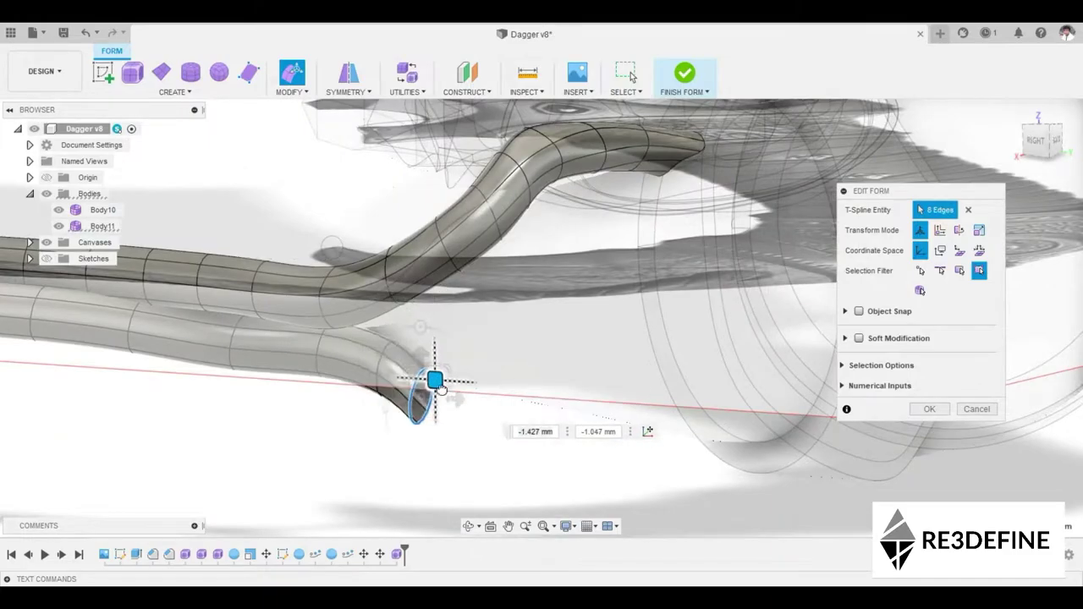
drag(439, 388, 467, 406)
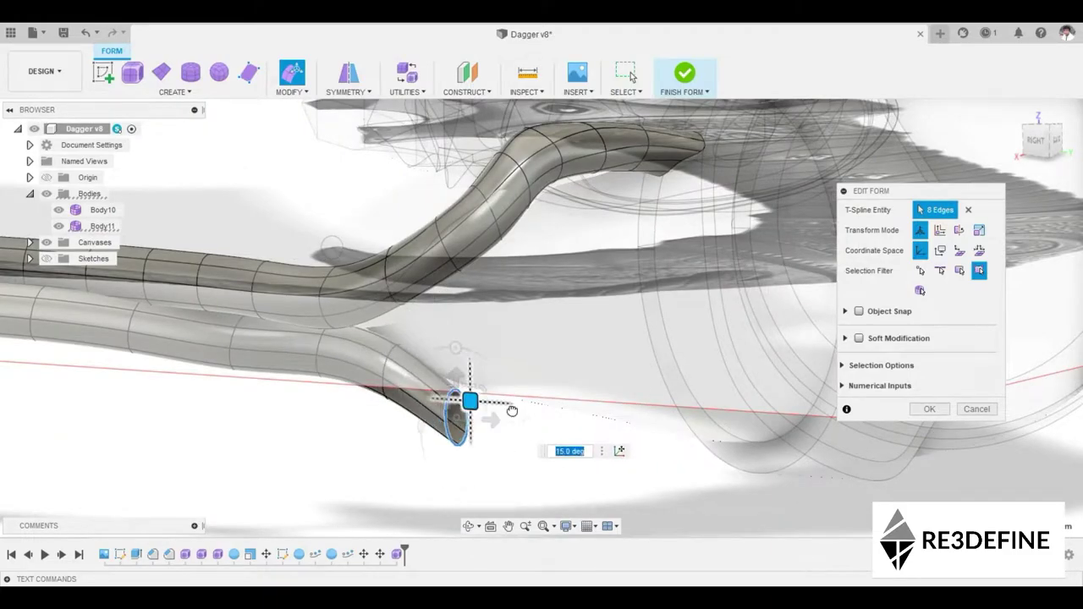
shift+middle_drag(466, 406, 554, 408)
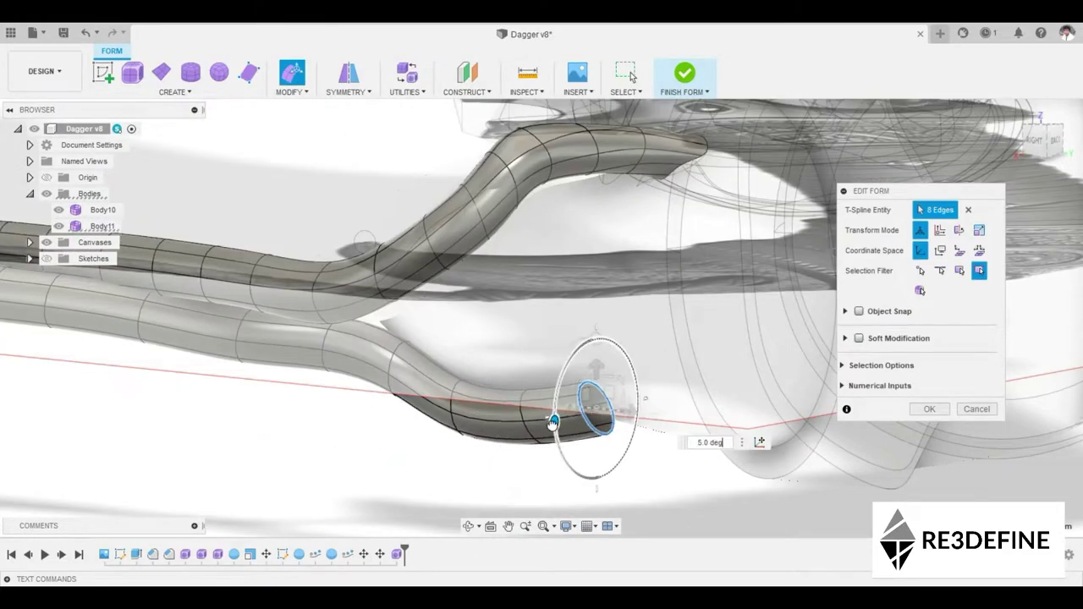
shift+middle_drag(612, 392, 598, 389)
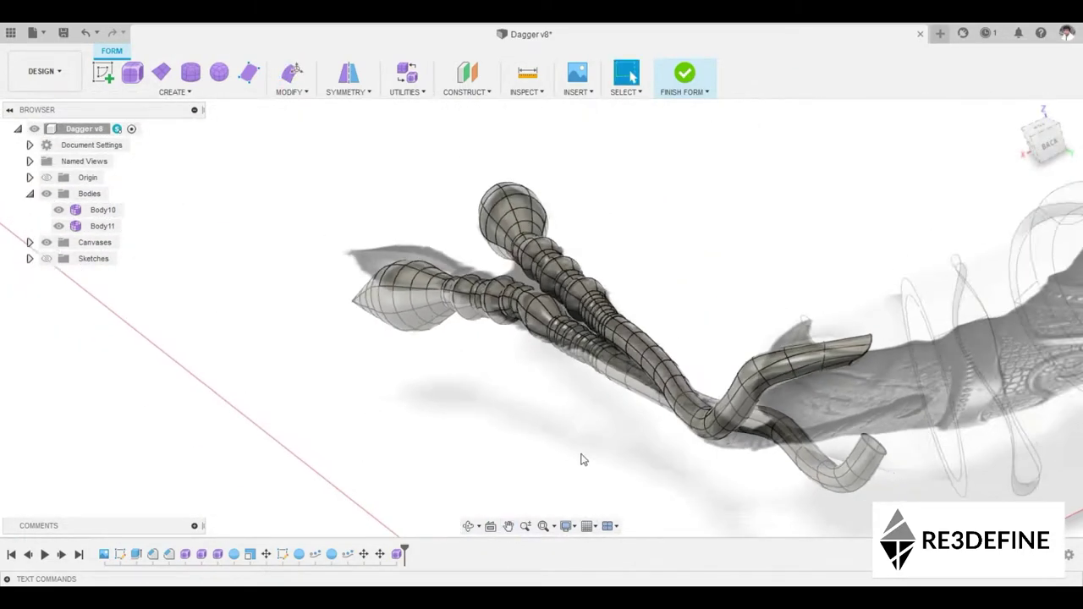
mouse_move(581, 460)
shift+middle_down()
mouse_move(636, 462)
mouse_move(641, 500)
mouse_move(521, 277)
shift+middle_up()
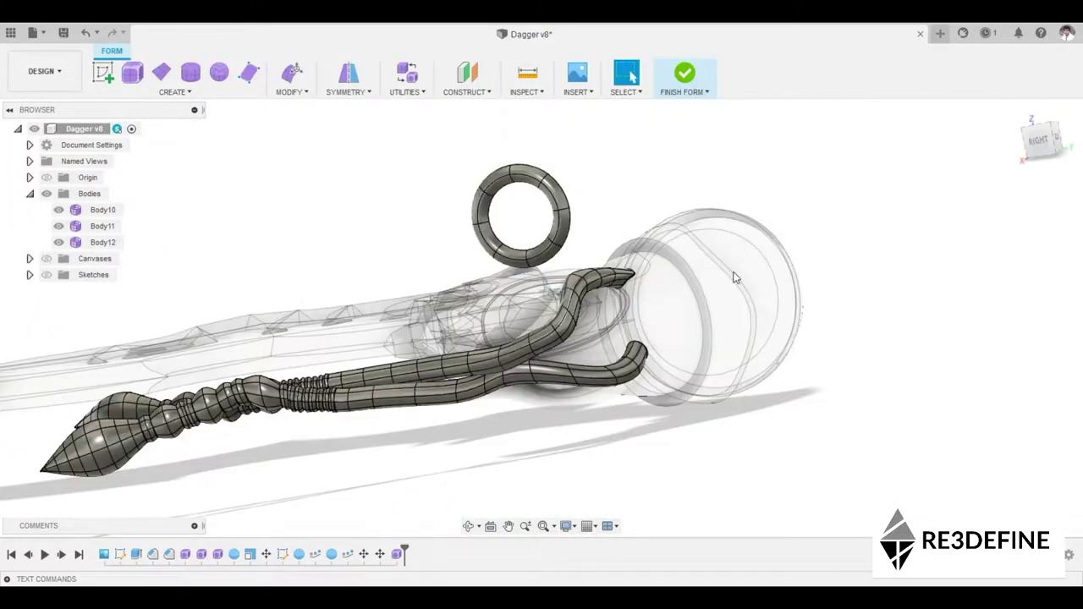
Edit the torus form to slide and enlarge the ring around the tassel strands
double_click(531, 184)
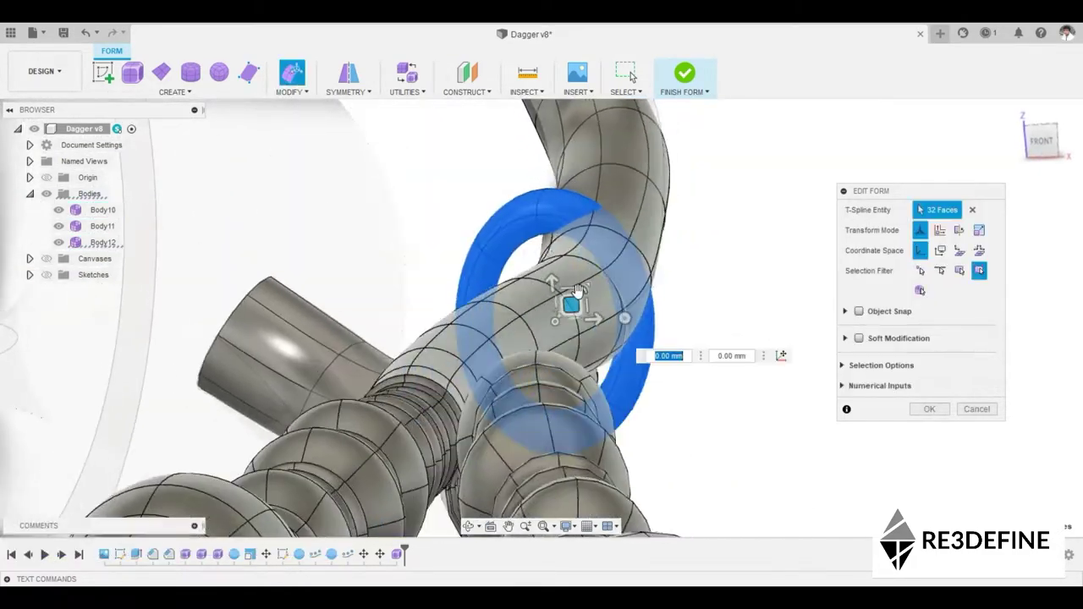
drag(578, 290, 592, 309)
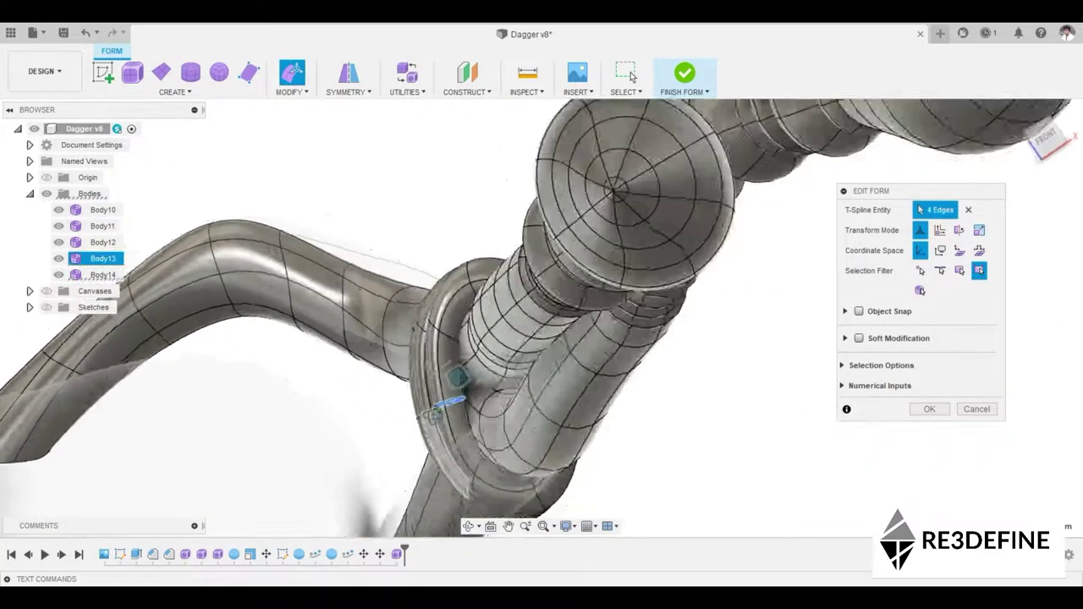
mouse_move(446, 416)
shift+middle_down()
mouse_move(690, 408)
mouse_move(663, 243)
shift+middle_up()
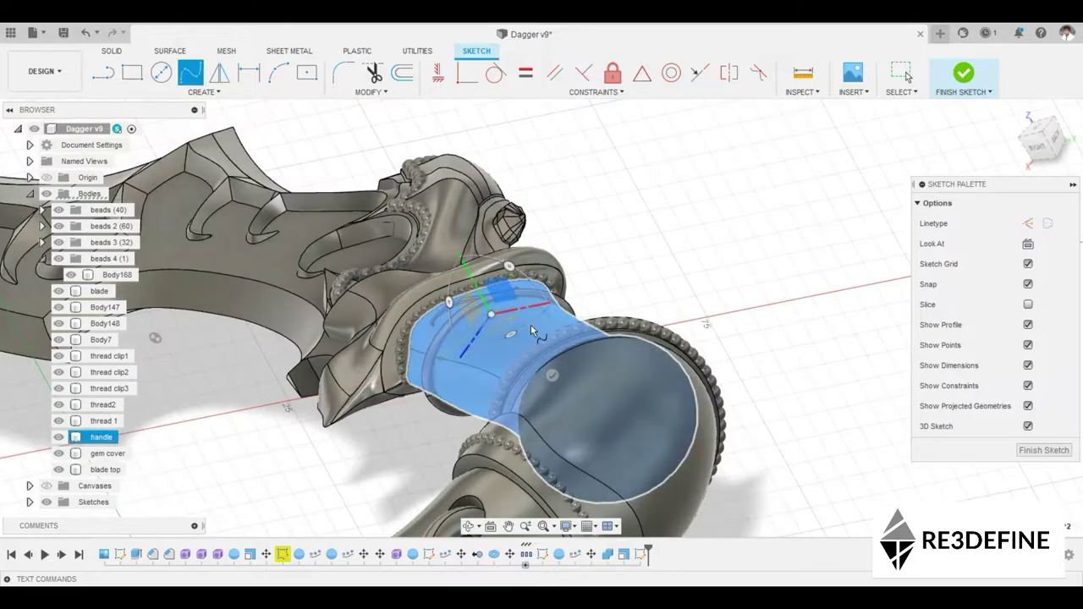
Draw a line on the handle sketch and start a pipe along it
mouse_move(533, 330)
shift+middle_down()
mouse_move(412, 225)
mouse_move(495, 269)
mouse_move(468, 163)
mouse_move(480, 385)
mouse_move(459, 237)
mouse_move(418, 290)
mouse_move(461, 319)
mouse_move(297, 273)
mouse_move(387, 293)
mouse_move(249, 384)
mouse_move(318, 330)
mouse_move(243, 372)
mouse_move(457, 364)
mouse_move(508, 321)
mouse_move(394, 286)
mouse_move(479, 314)
mouse_move(671, 340)
mouse_move(626, 440)
mouse_move(542, 322)
mouse_move(386, 381)
mouse_move(492, 350)
mouse_move(424, 460)
mouse_move(412, 515)
mouse_move(479, 326)
mouse_move(423, 310)
mouse_move(389, 339)
mouse_move(364, 309)
mouse_move(394, 419)
mouse_move(314, 313)
mouse_move(229, 241)
mouse_move(523, 381)
mouse_move(740, 304)
mouse_move(447, 400)
shift+middle_up()
key(l)
key(l)
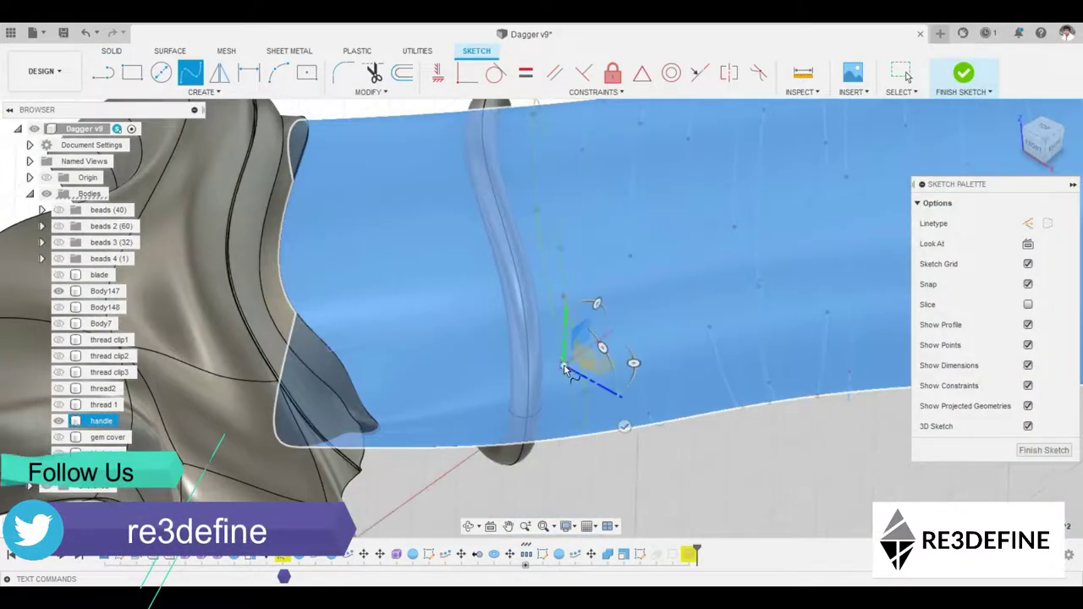
mouse_move(566, 370)
shift+middle_down()
mouse_move(546, 339)
mouse_move(537, 387)
mouse_move(513, 157)
mouse_move(534, 264)
shift+middle_up()
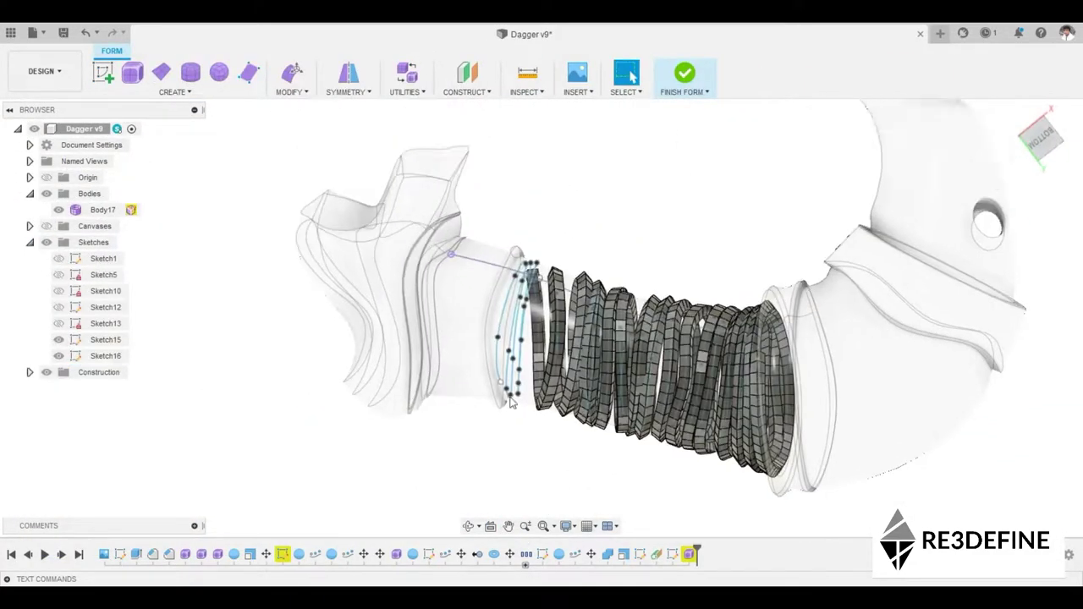
click(174, 91)
click(114, 208)
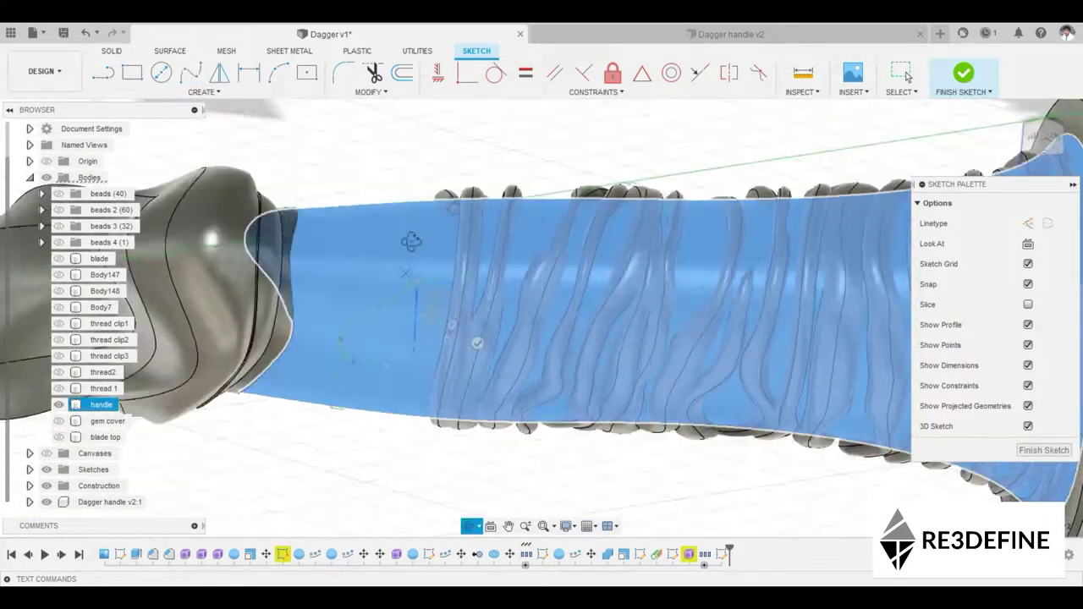
Orbit the handle to bring its top face toward the view
mouse_move(411, 242)
shift+middle_down()
mouse_move(397, 488)
mouse_move(555, 398)
shift+middle_up()
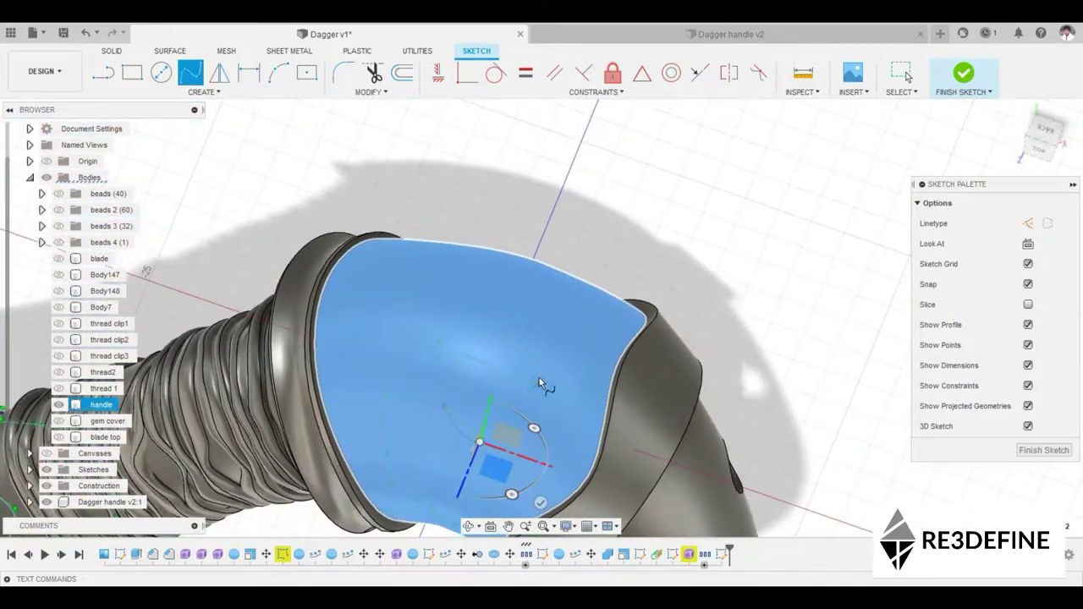
mouse_move(555, 397)
shift+middle_down()
mouse_move(428, 359)
mouse_move(502, 391)
shift+middle_up()
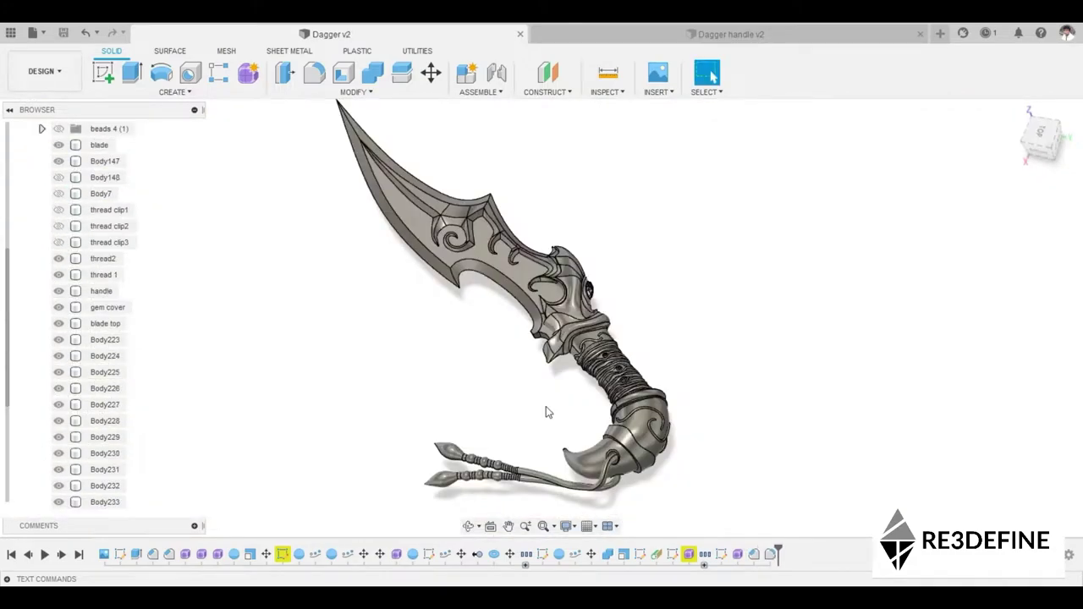
Rename the body to 'handle ring'
shift+middle_drag(522, 387, 502, 385)
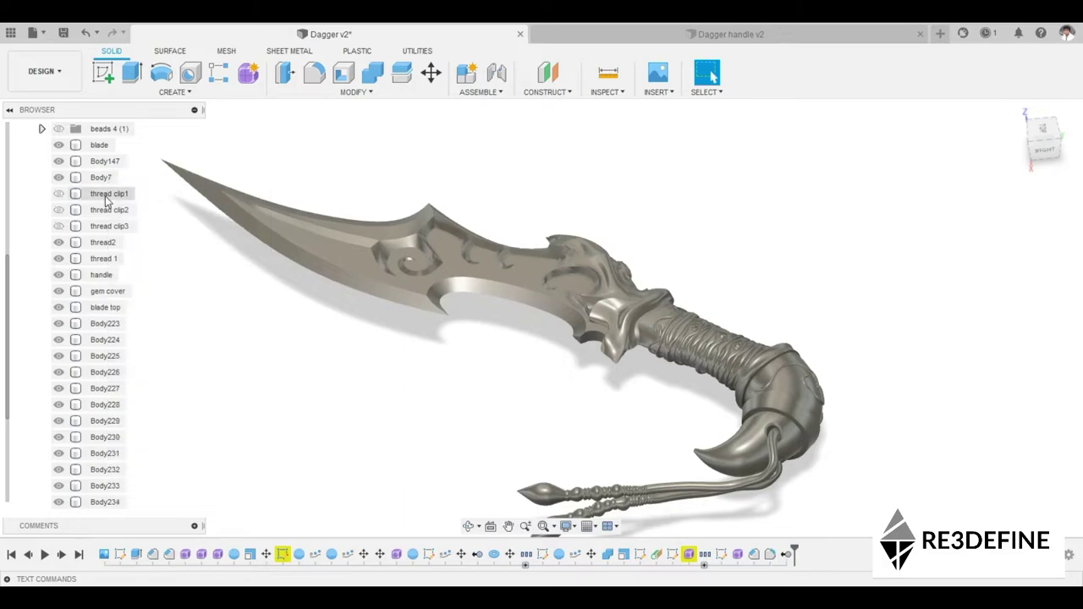
text(handle ring)
key(Return)
Give a part bronze, and the handle ring, curly thread and gem rims gold Titanium Nitride
key(a)
scroll(544, 394, up, 3)
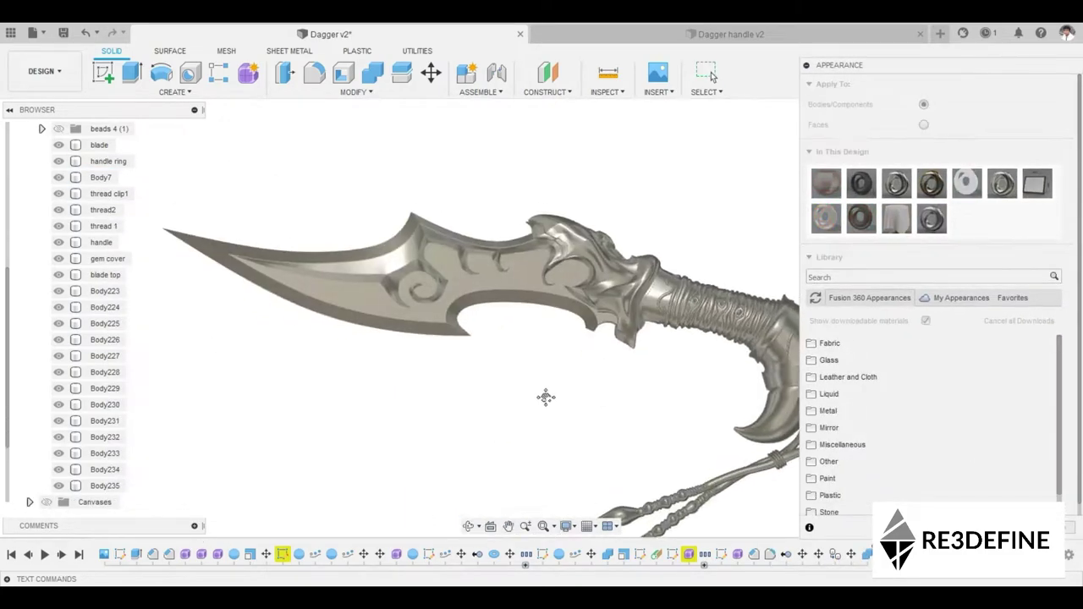
click(828, 410)
click(842, 366)
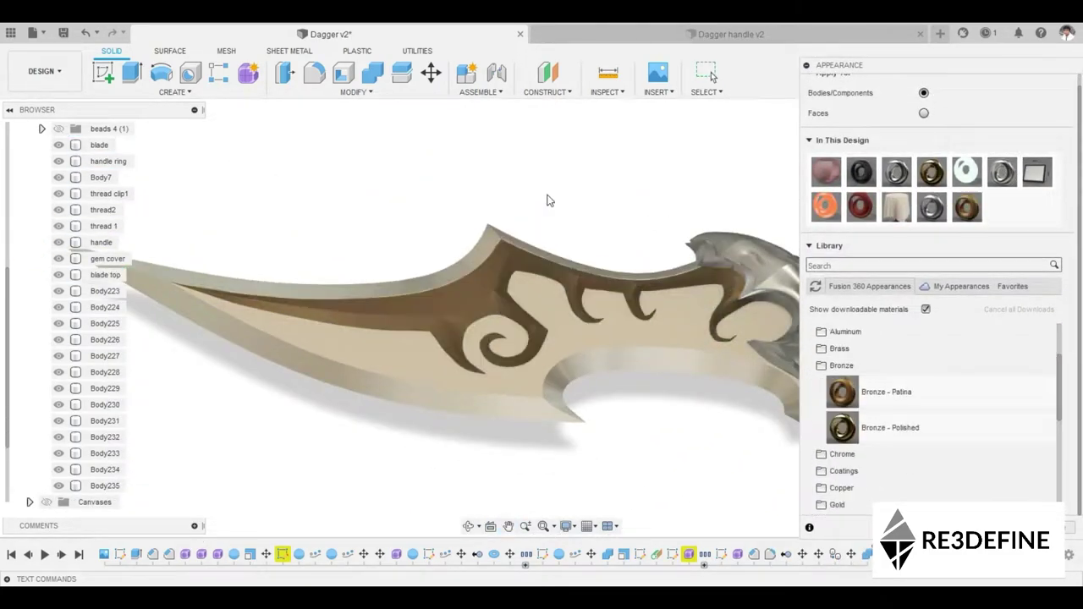
drag(842, 427, 602, 185)
scroll(931, 407, down, 3)
drag(842, 393, 483, 362)
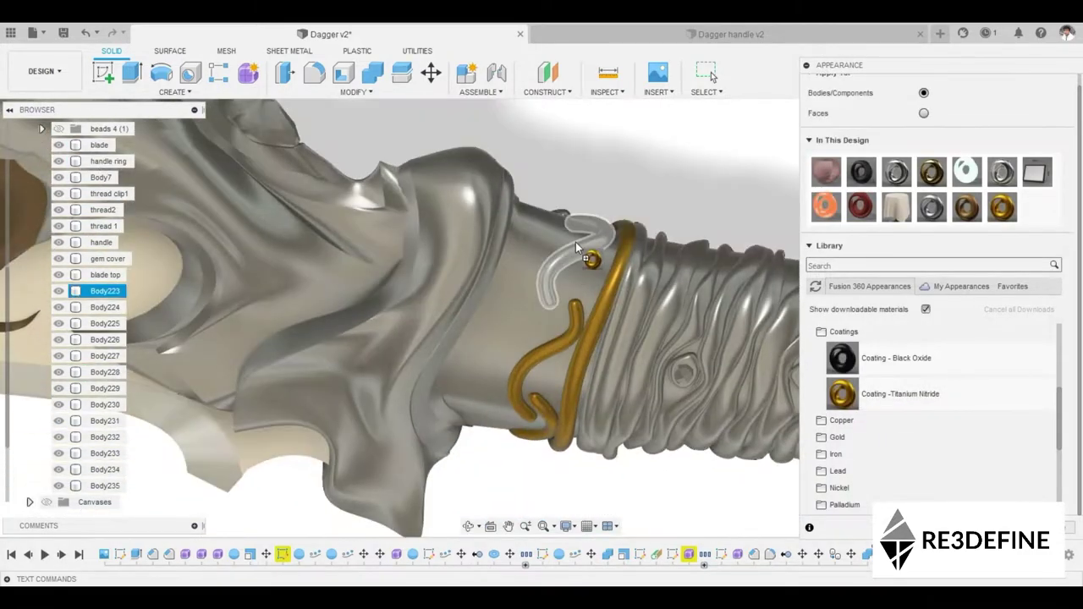
mouse_move(576, 242)
shift+middle_down()
mouse_move(639, 194)
mouse_move(533, 350)
shift+middle_up()
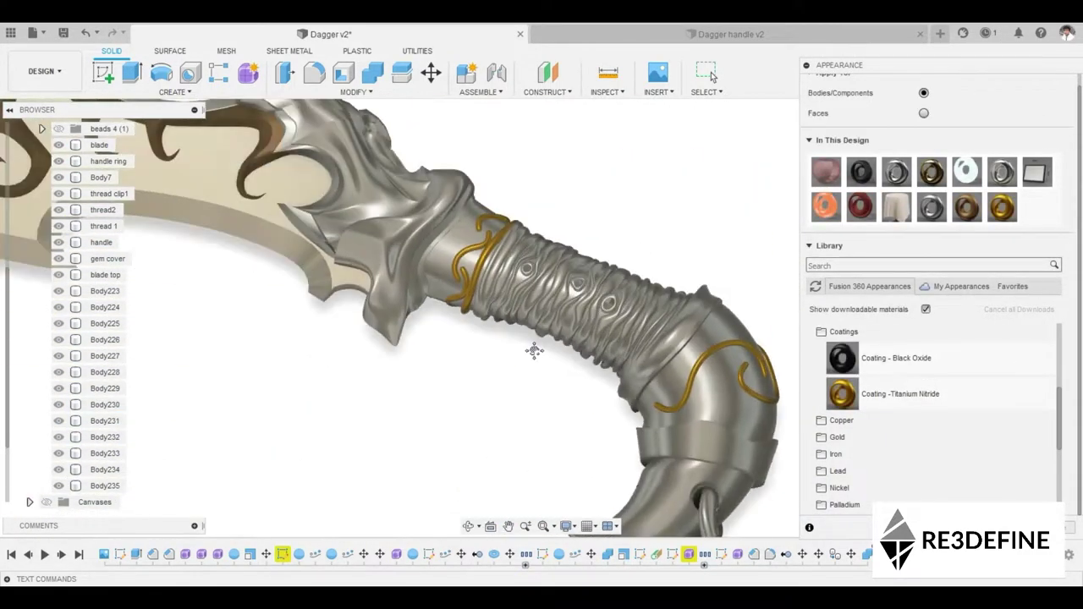
drag(842, 393, 654, 320)
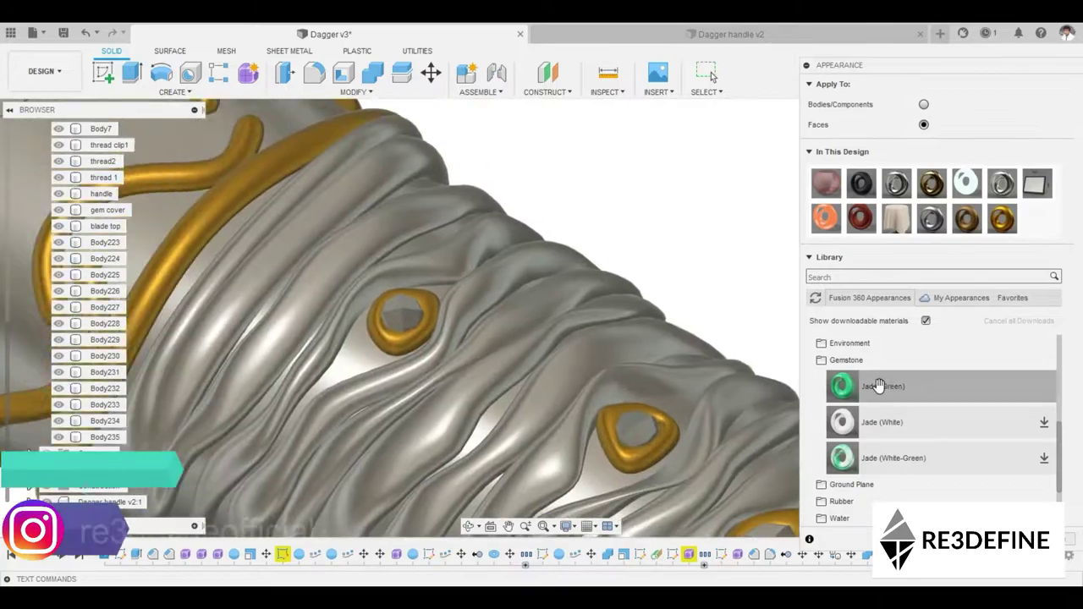
Make the gems green jade, cords perforated black leather, and the whole handle body fabric
drag(925, 436, 639, 432)
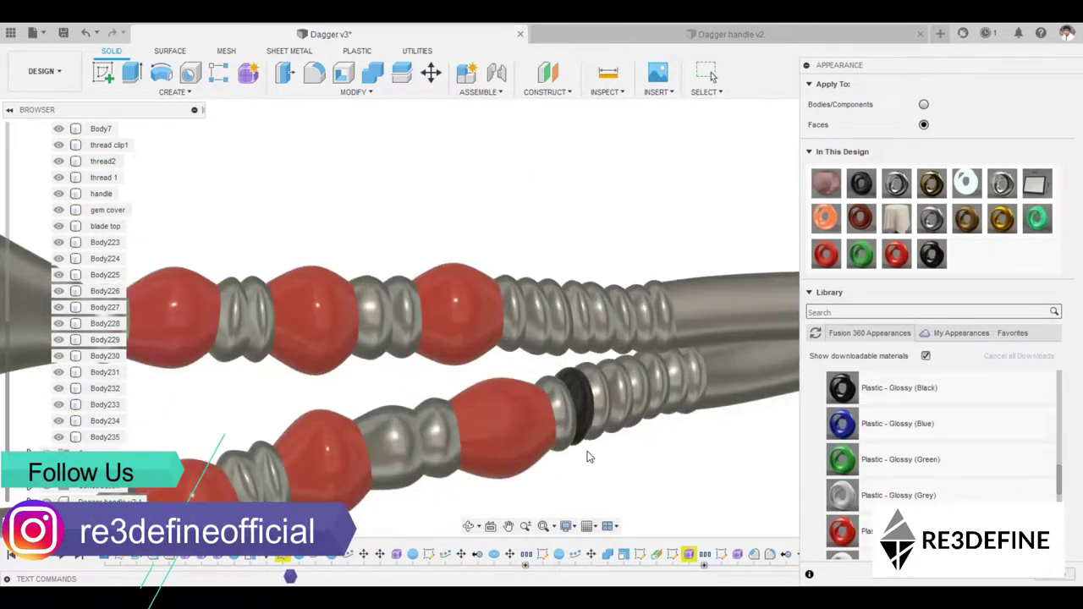
drag(585, 454, 625, 386)
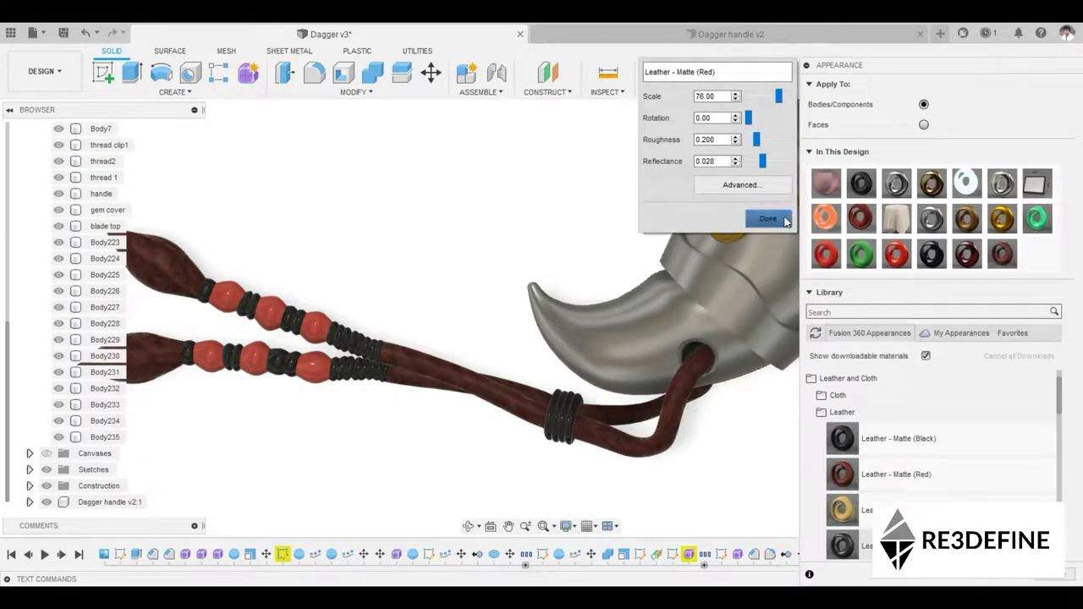
click(785, 221)
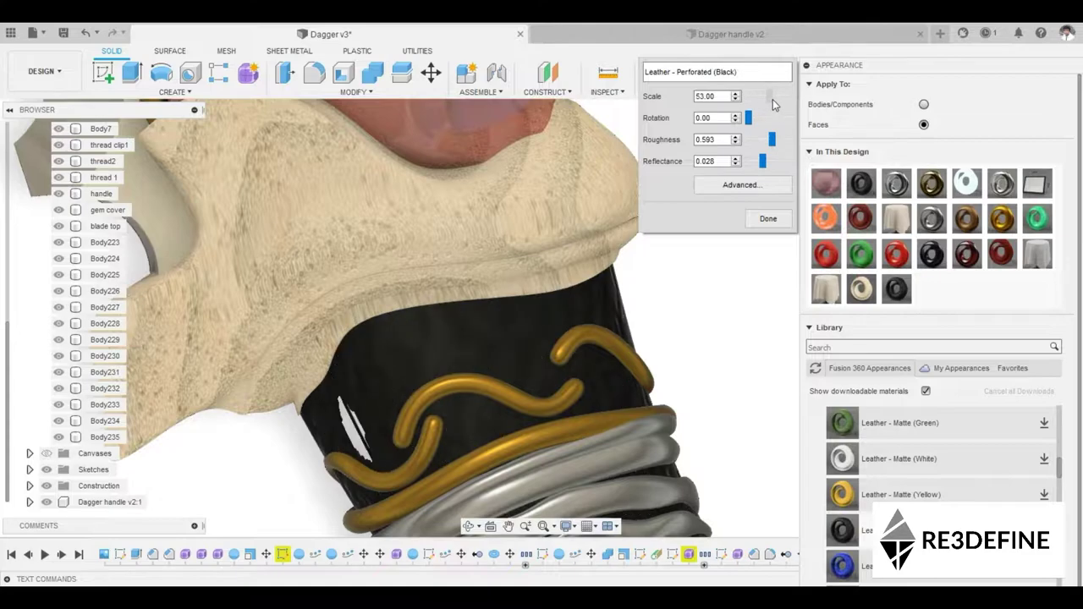
drag(773, 99, 770, 98)
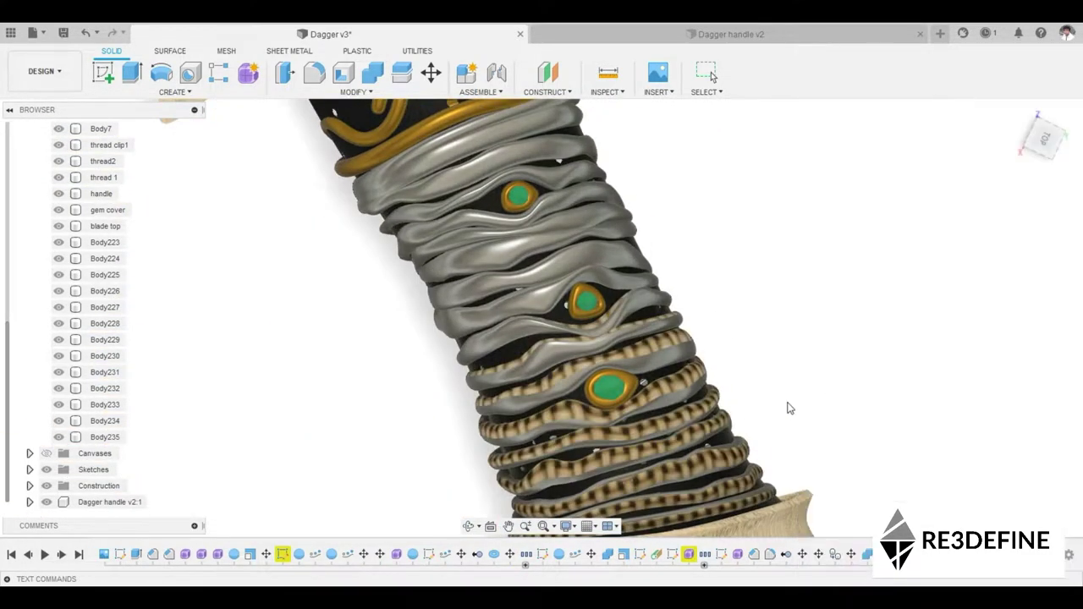
click(924, 104)
click(506, 319)
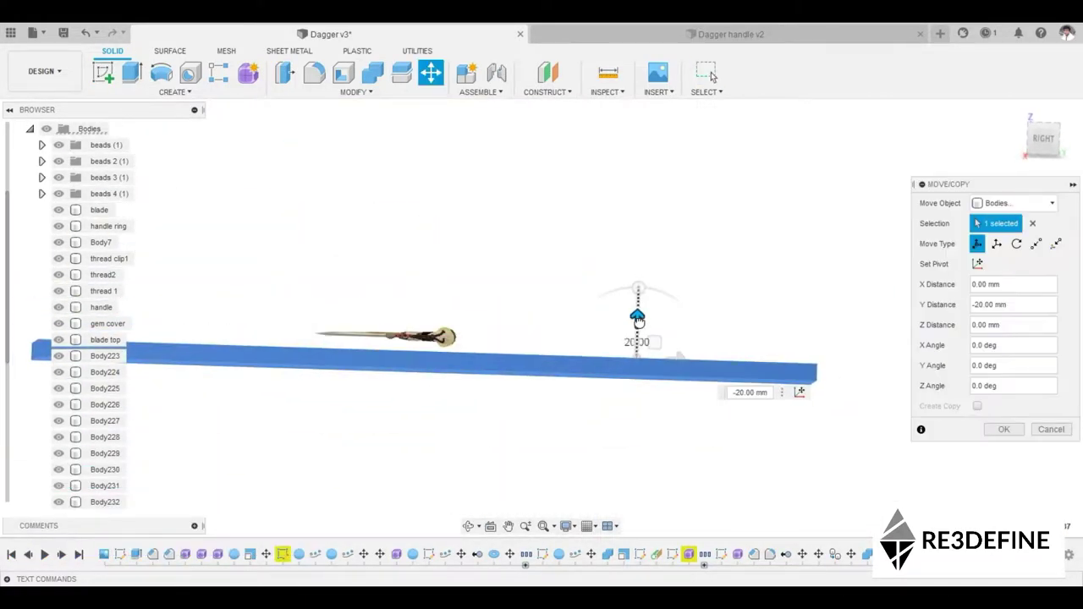
Zoom and tilt the view to see the dagger on the slab in perspective
scroll(769, 355, up, 5)
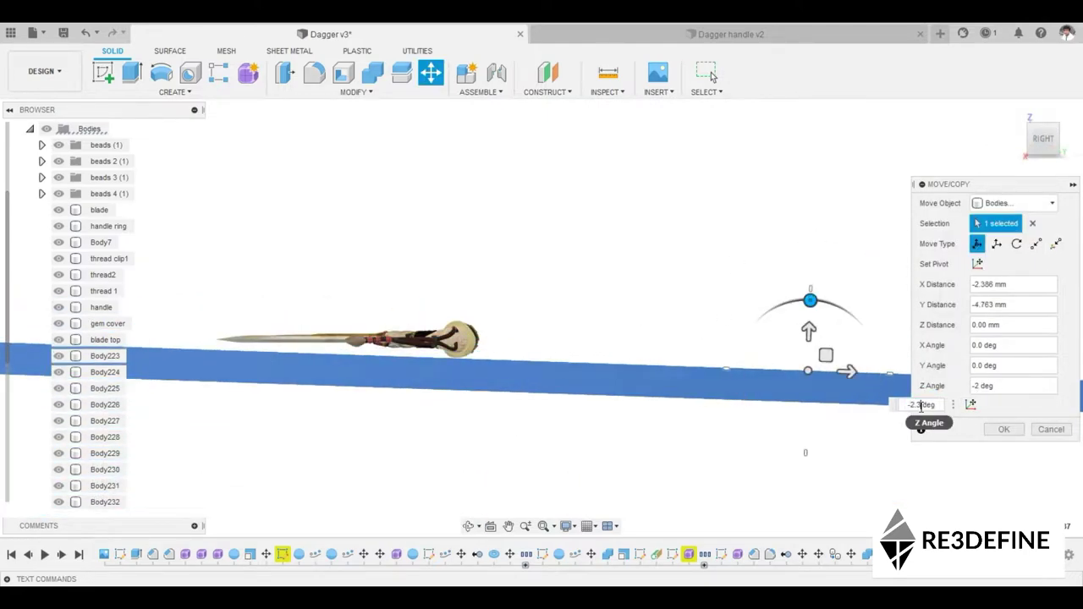
shift+middle_drag(593, 338, 551, 373)
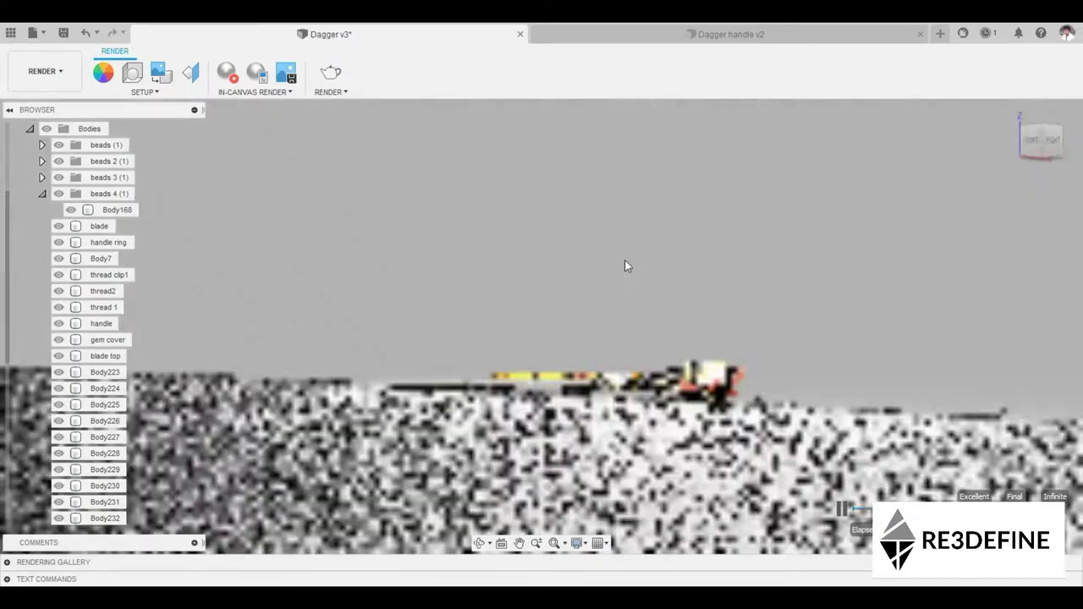
Show the dagger's other side, inspect the frosted bulb appearance, then delete Blender's default cube
shift+middle_drag(626, 264, 747, 227)
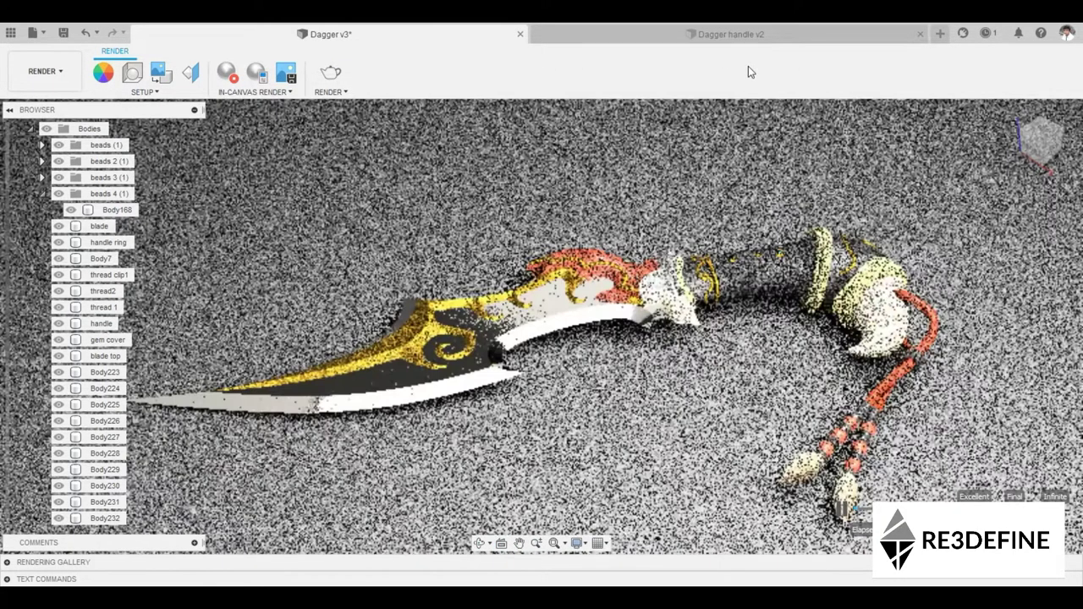
key(a)
double_click(975, 166)
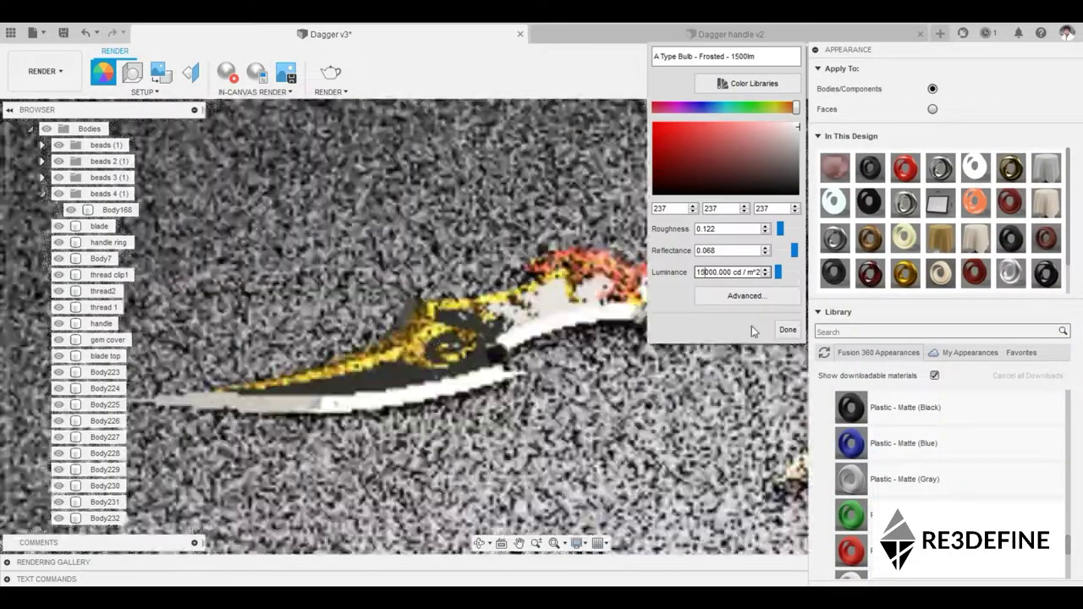
click(786, 331)
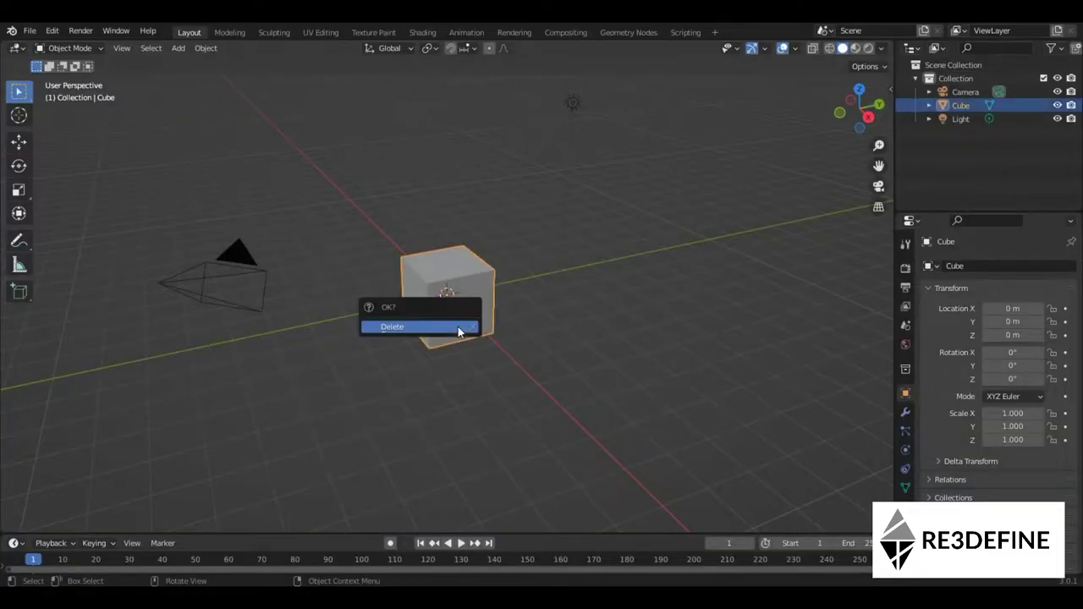
click(458, 327)
key(F4)
Import the dagger STL and scale it down to about 0.119, then slightly smaller
click(542, 474)
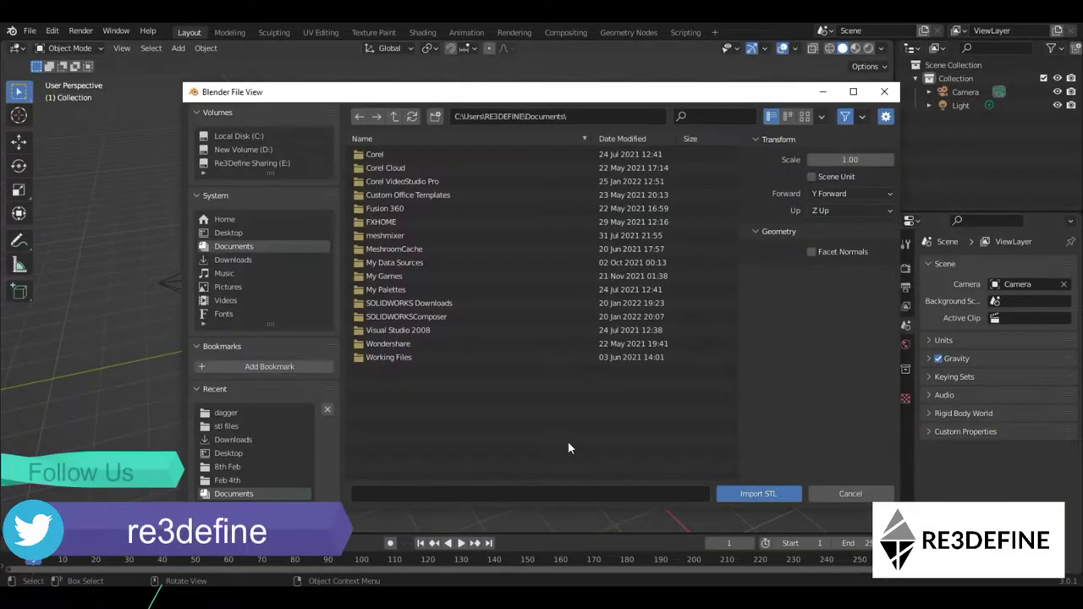
click(745, 504)
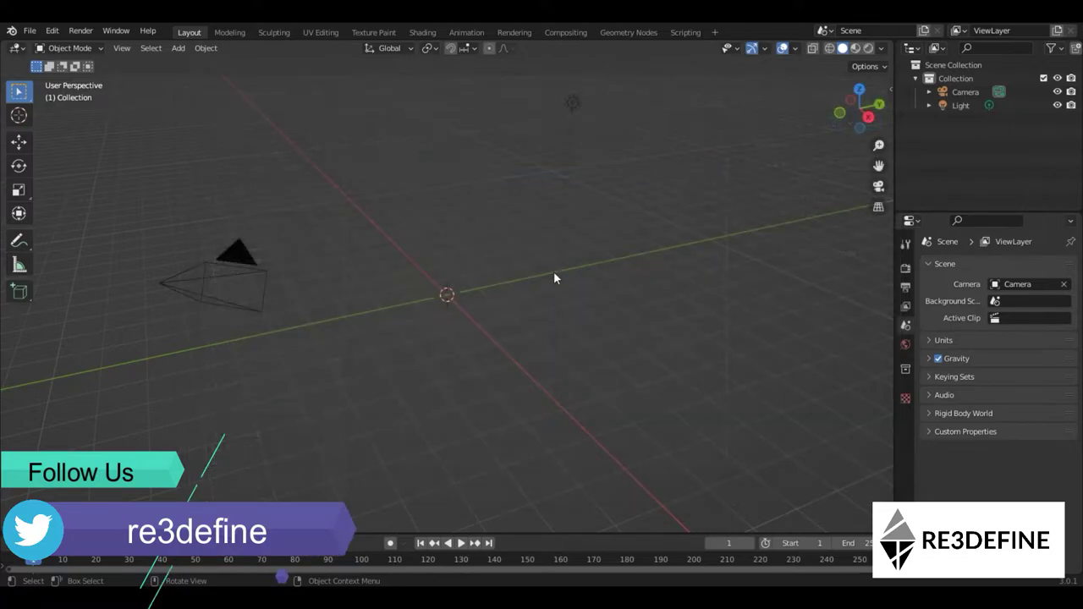
key(s)
click(495, 316)
scroll(496, 322, up, 5)
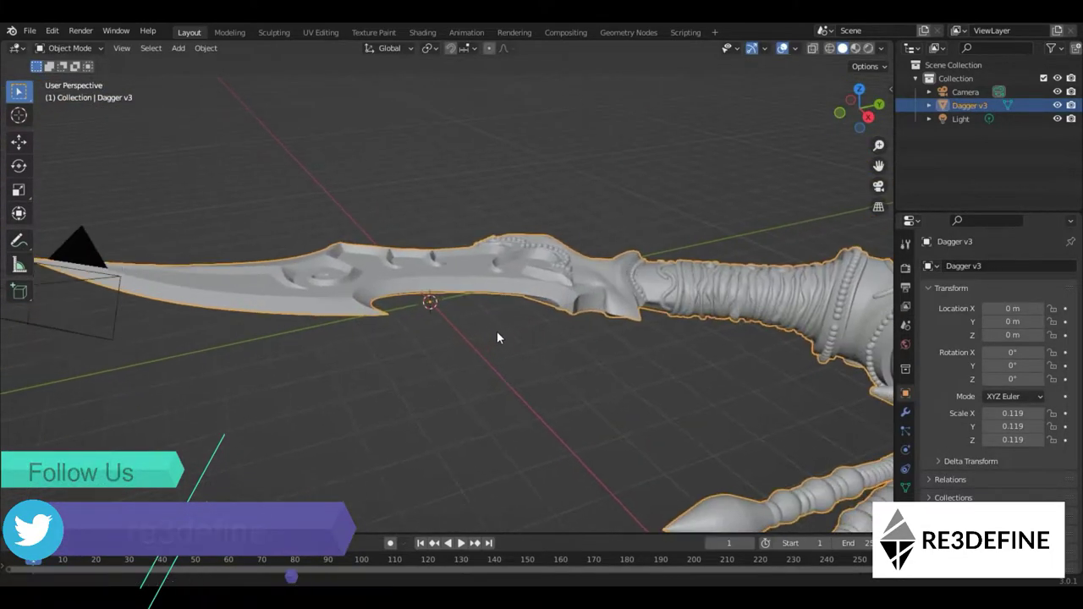
middle_drag(497, 331, 534, 383)
scroll(534, 382, down, 3)
key(s)
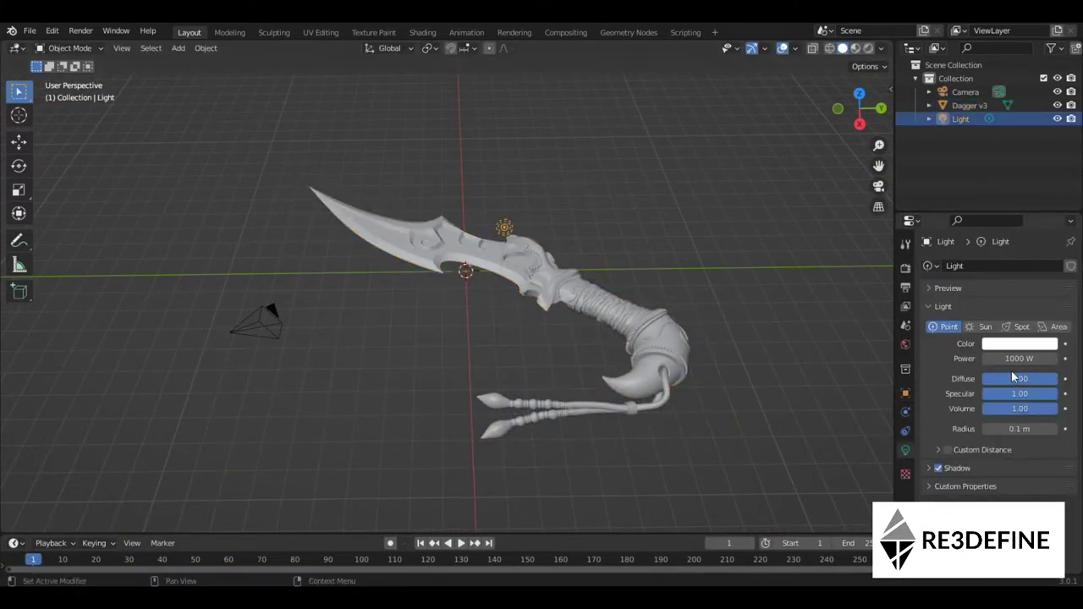
key(z)
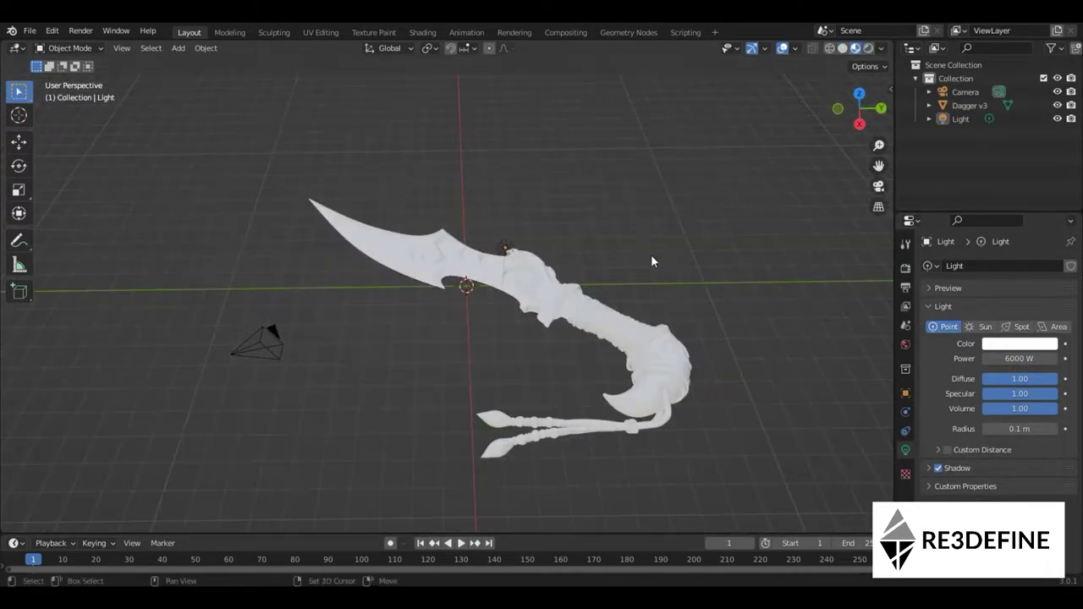
Add a ground plane, enlarge it well beyond the dagger and lower it vertically
key(shift+a)
click(604, 311)
key(s)
click(332, 183)
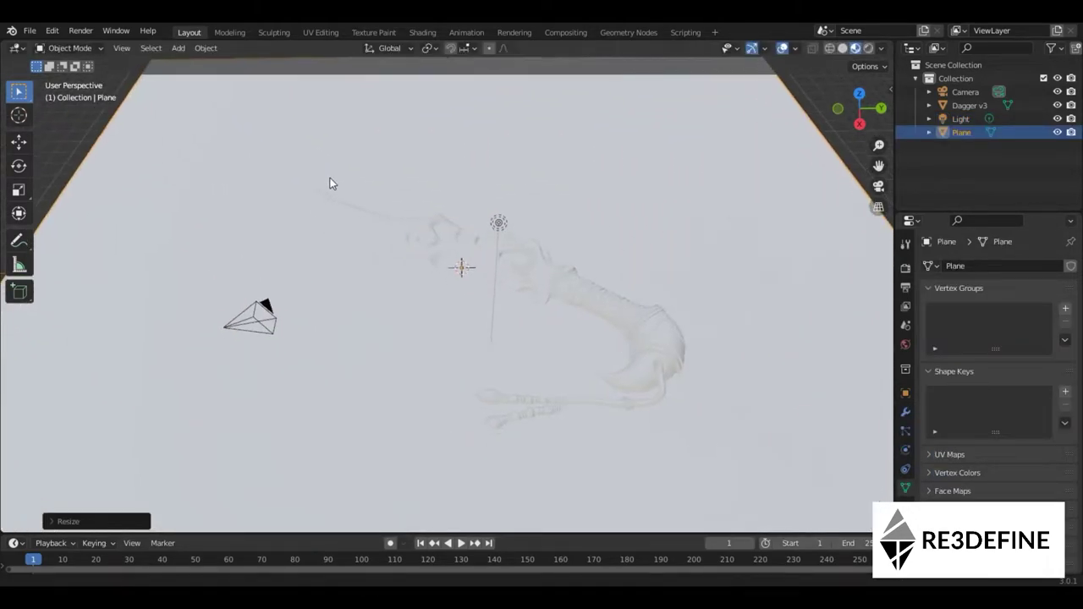
middle_drag(330, 183, 332, 160)
key(g)
key(z)
middle_drag(620, 146, 622, 174)
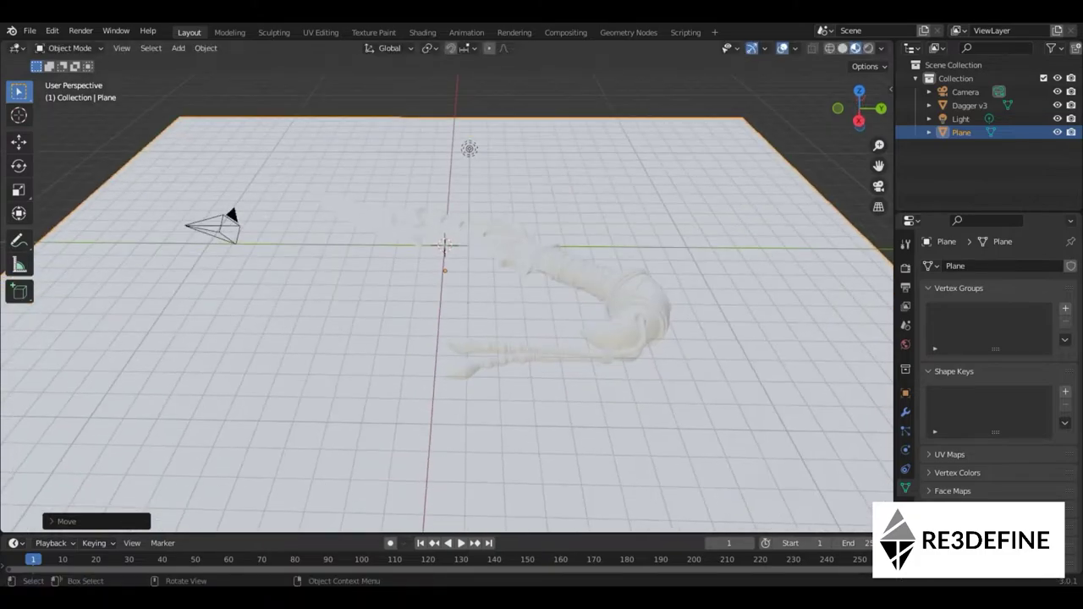
Darken the plane's base colour to almost black
click(1026, 467)
drag(1047, 279, 1047, 357)
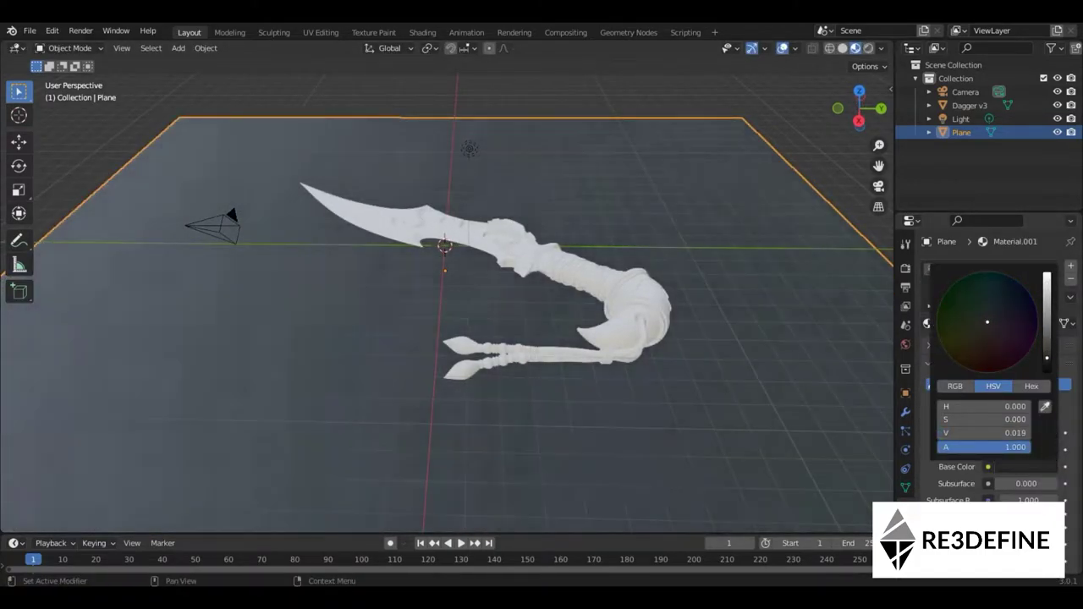
click(796, 254)
middle_drag(797, 254, 461, 334)
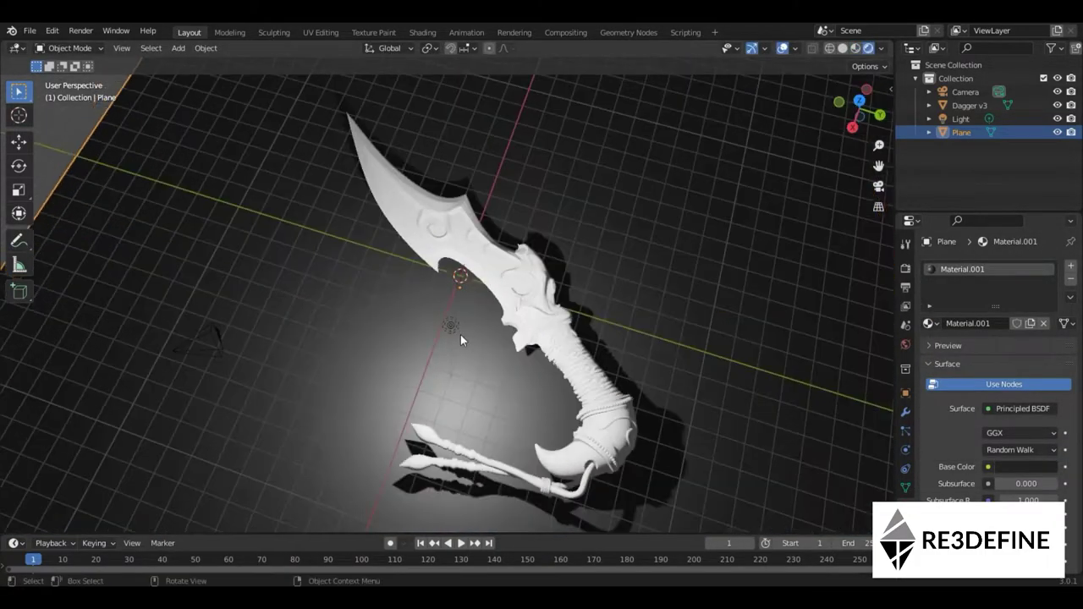
Raise the point light vertically above the dagger
click(461, 335)
key(g)
key(z)
scroll(438, 288, down, 3)
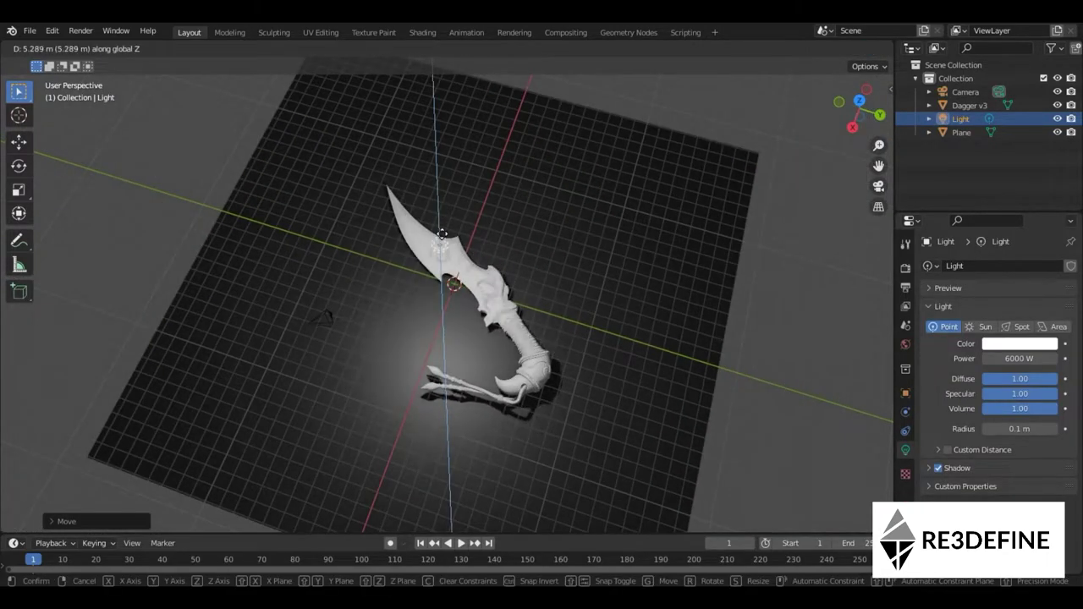
click(442, 248)
Duplicate the point light twice, sliding the copies sideways for three lights around the dagger
key(shift+d)
key(y)
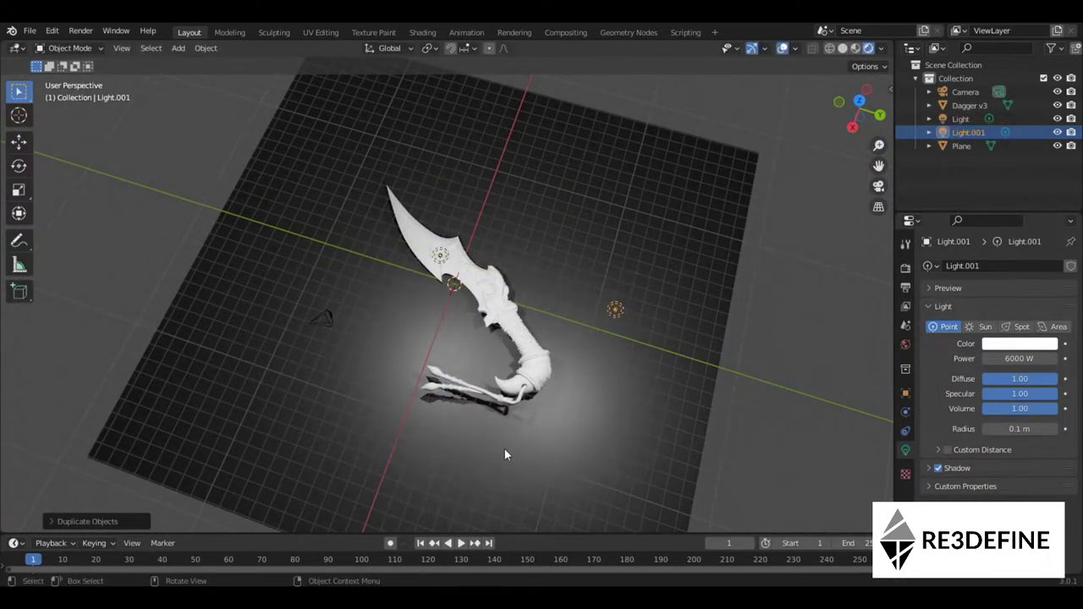
key(g)
key(x)
key(x)
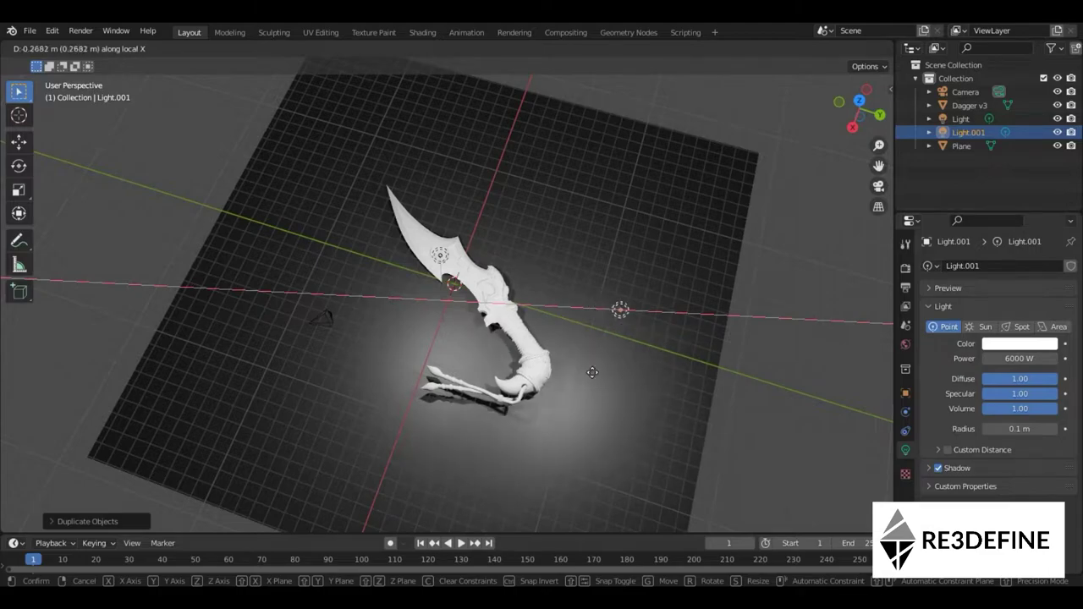
key(g)
key(x)
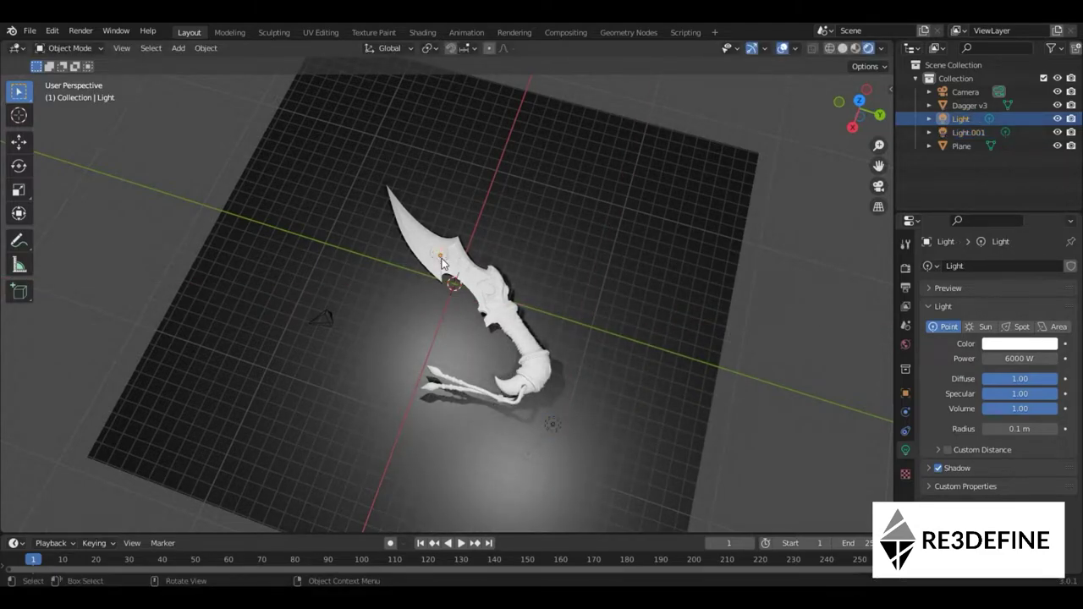
key(shift+d)
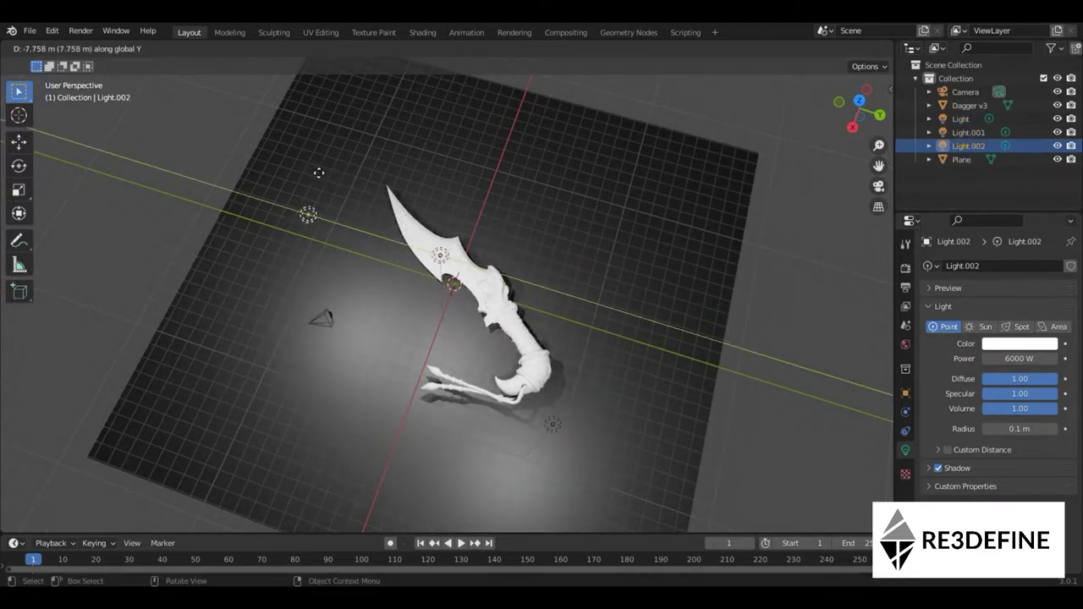
click(417, 251)
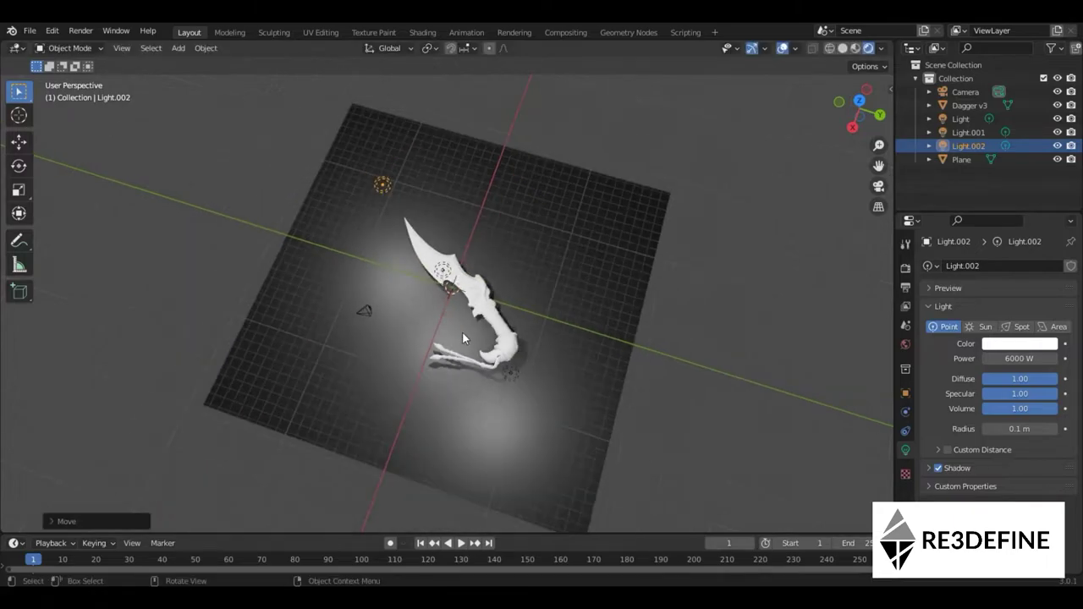
scroll(462, 332, up, 5)
mouse_move(498, 394)
middle_down()
mouse_move(564, 282)
mouse_move(394, 303)
mouse_move(411, 274)
mouse_move(412, 395)
mouse_move(483, 421)
mouse_move(512, 375)
mouse_move(319, 384)
mouse_move(319, 232)
mouse_move(431, 318)
mouse_move(472, 227)
mouse_move(447, 311)
mouse_move(451, 410)
mouse_move(468, 414)
middle_up()
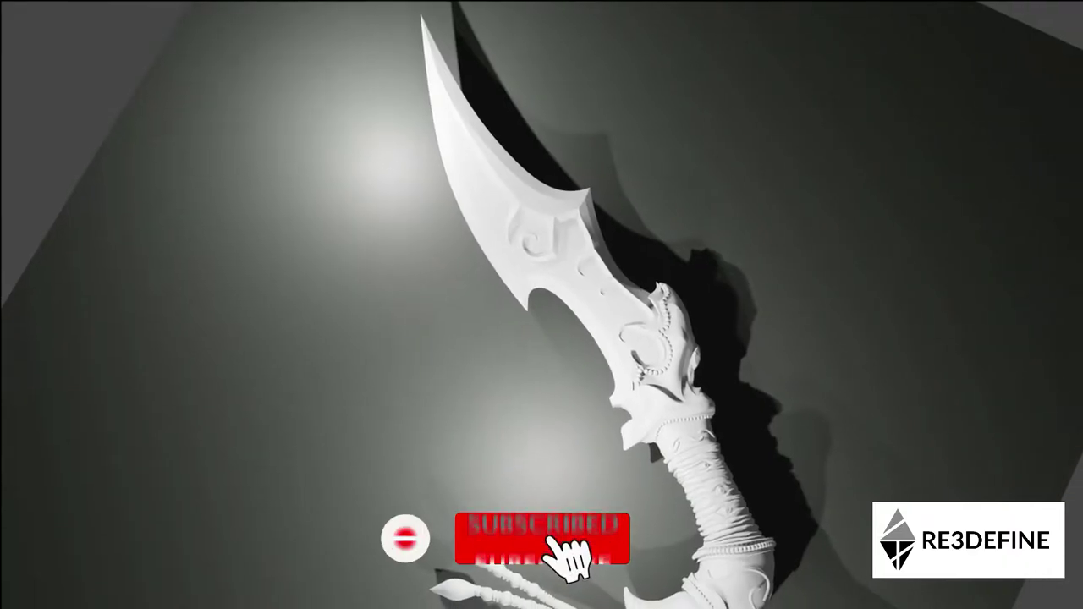